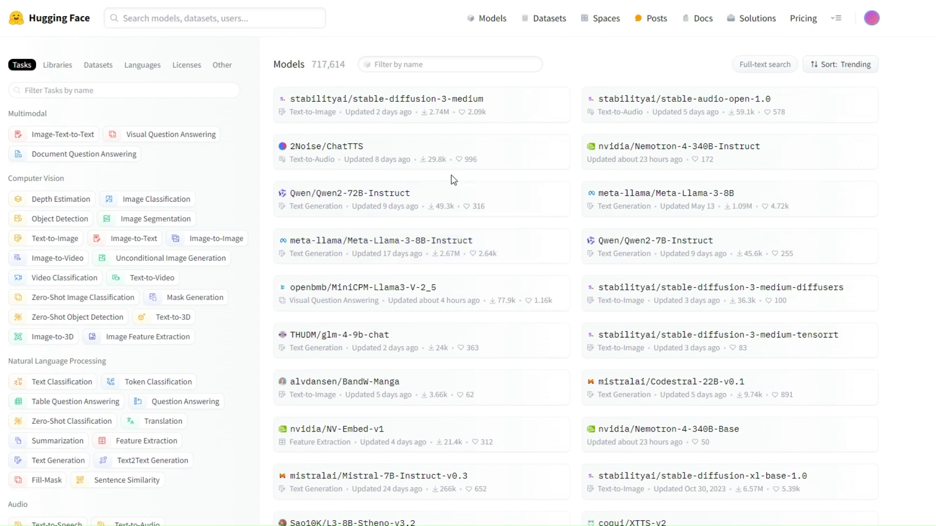
Step: Filter the Hugging Face model list by the Text-to-Image task and open the sd-community/sdxl-flash model
{"action": "scroll", "coordinate": [540, 228], "scroll_direction": "down", "scroll_amount": 1}
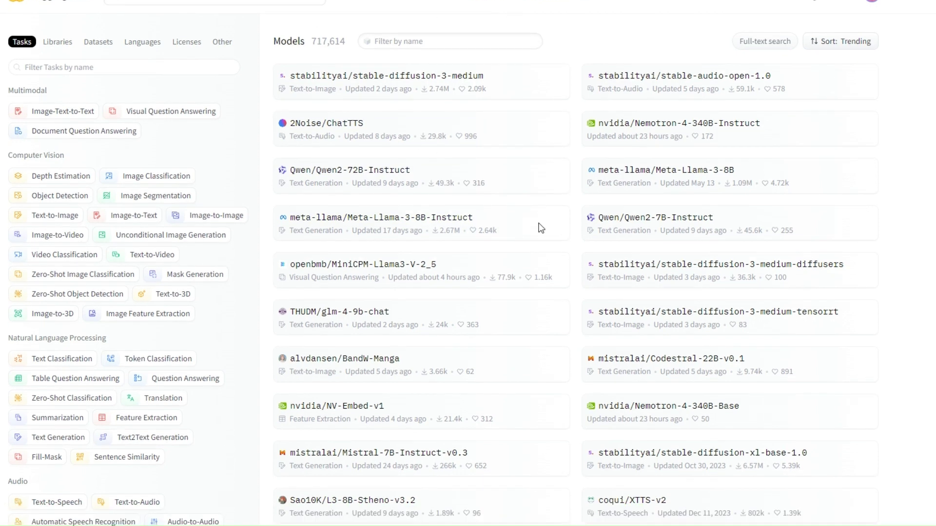
{"action": "scroll", "coordinate": [539, 228], "scroll_direction": "up", "scroll_amount": 1}
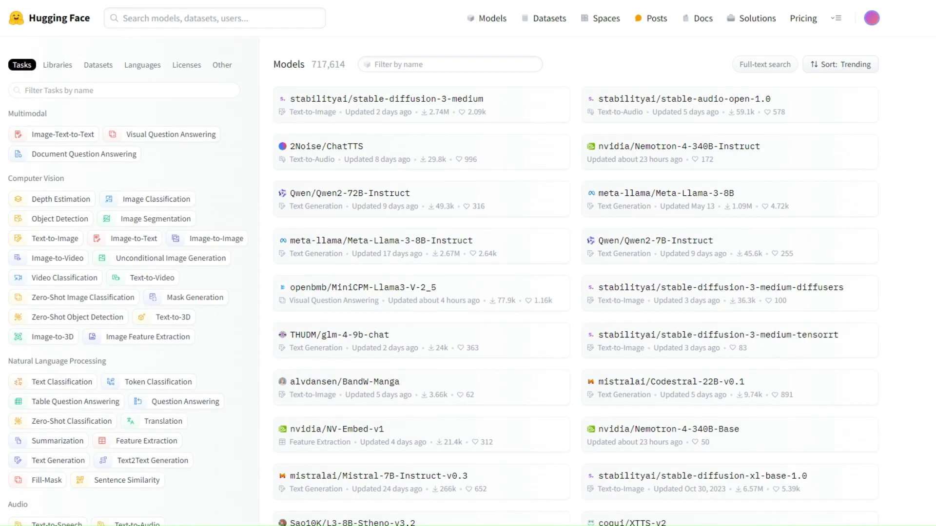
{"action": "left_click", "coordinate": [50, 242]}
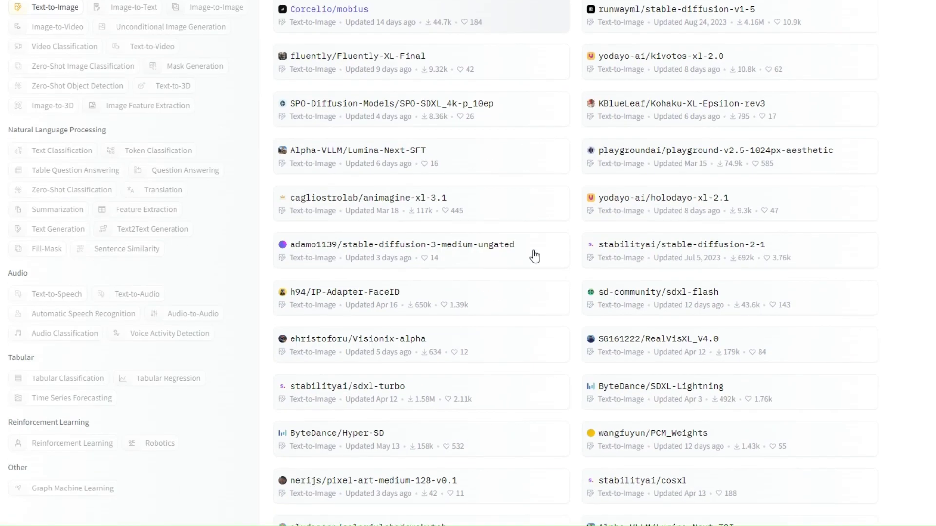
{"action": "scroll", "coordinate": [535, 256], "scroll_direction": "down", "scroll_amount": 2}
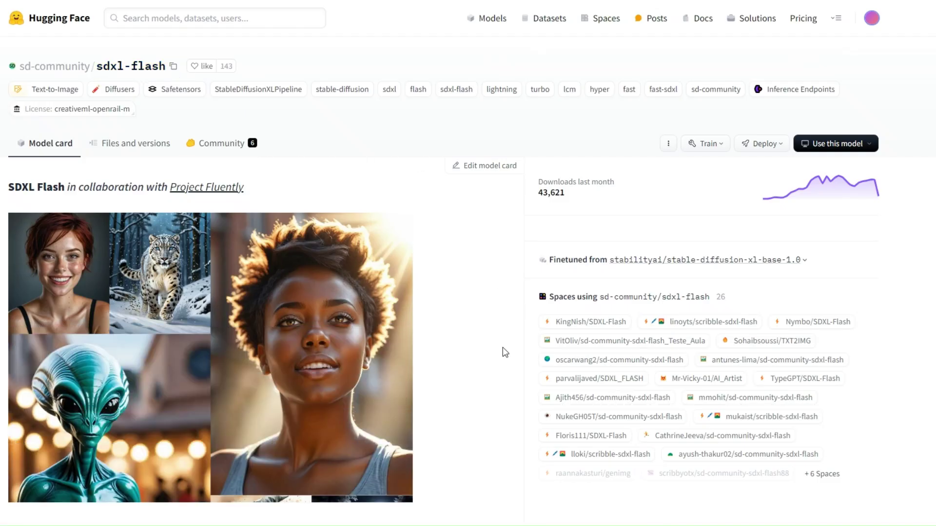
Step: Compute a test image on the sdxl-flash model page from the prompt "an old man walking in a city with tall buildings and expensive cars"
{"action": "scroll", "coordinate": [503, 351], "scroll_direction": "down", "scroll_amount": 3}
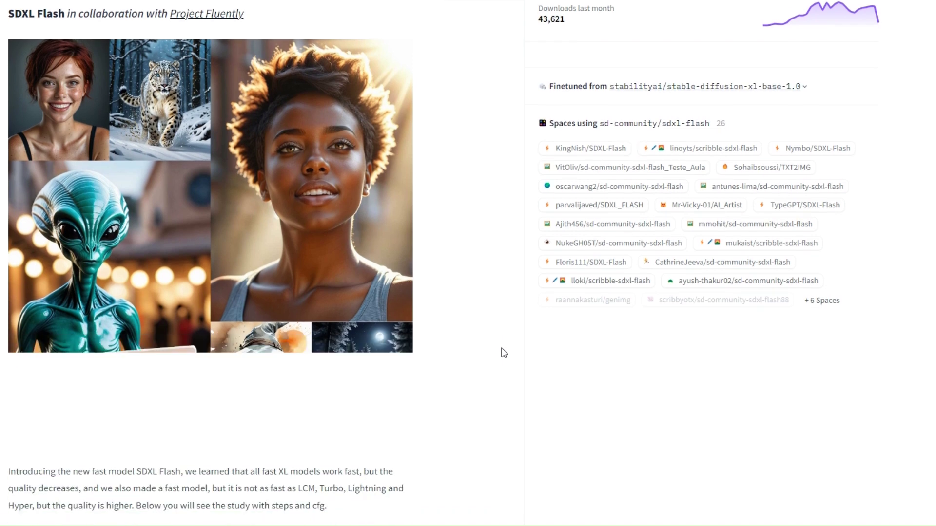
{"action": "scroll", "coordinate": [57, 126], "scroll_direction": "up", "scroll_amount": 1}
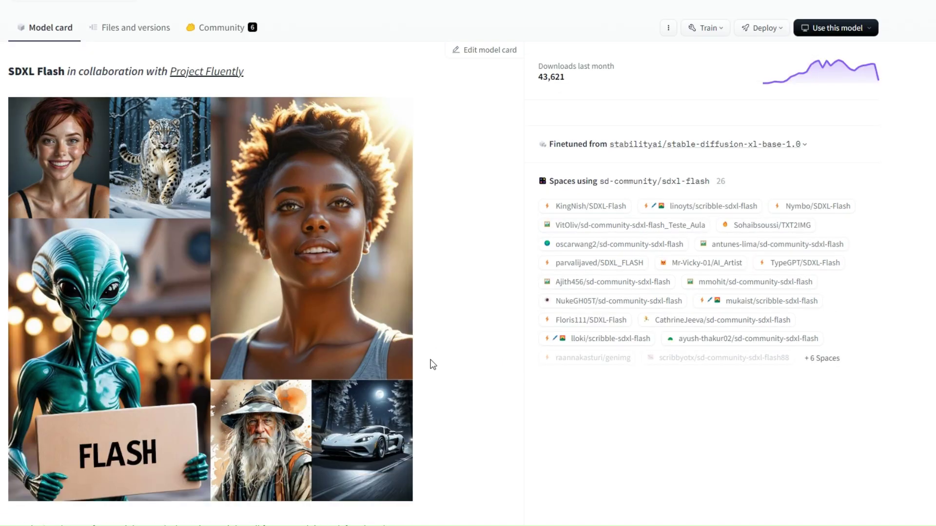
{"action": "scroll", "coordinate": [430, 363], "scroll_direction": "down", "scroll_amount": 4}
{"action": "scroll", "coordinate": [429, 364], "scroll_direction": "up", "scroll_amount": 4}
{"action": "scroll", "coordinate": [429, 361], "scroll_direction": "up", "scroll_amount": 2}
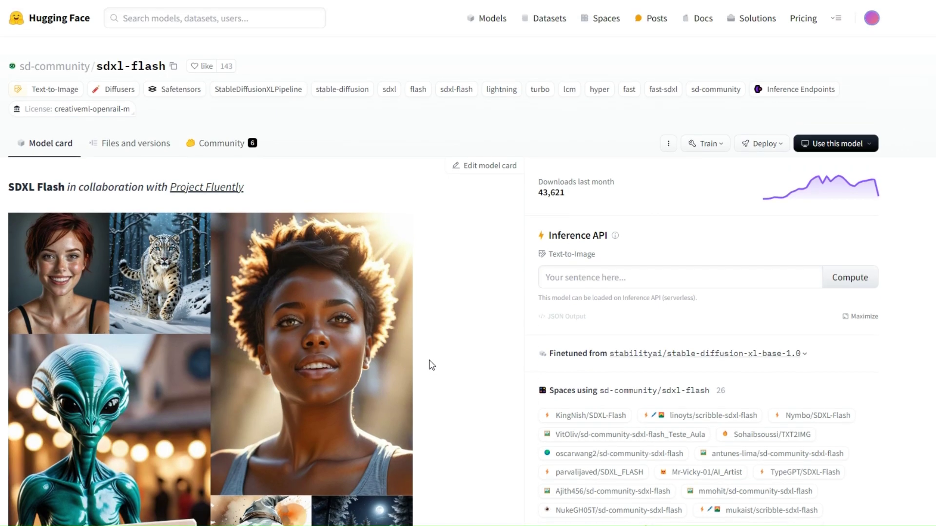
{"action": "left_click", "coordinate": [600, 276]}
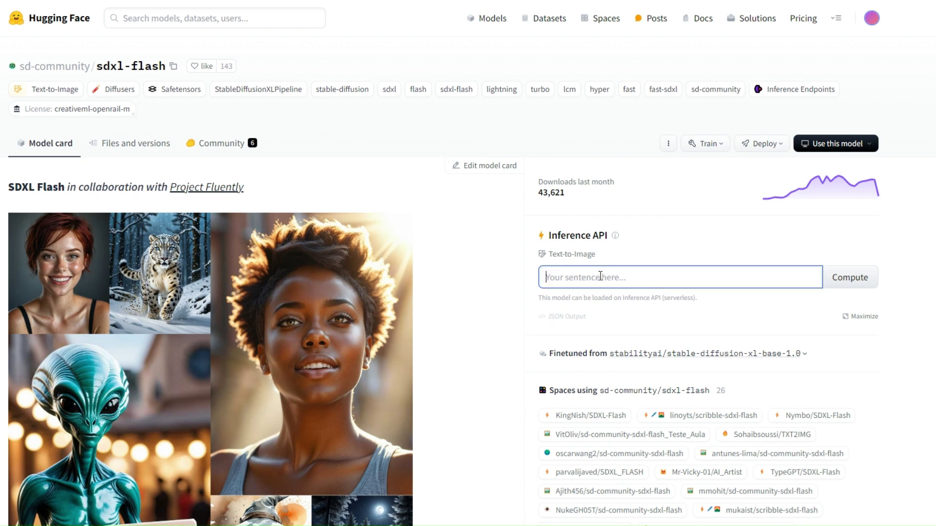
{"action": "type", "text": "an old man walking in a city with tall buildings and expensive cars"}
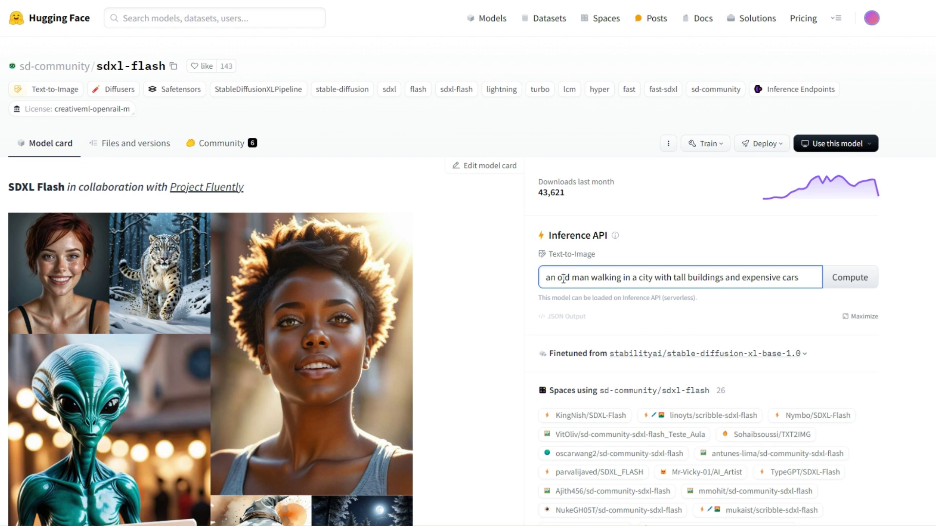
{"action": "left_click", "coordinate": [861, 283]}
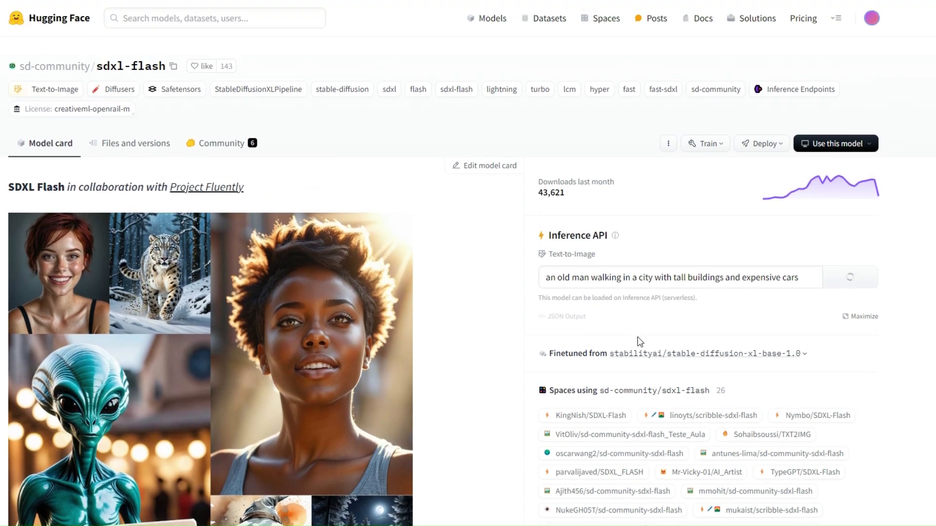
{"action": "scroll", "coordinate": [684, 282], "scroll_direction": "down", "scroll_amount": 2}
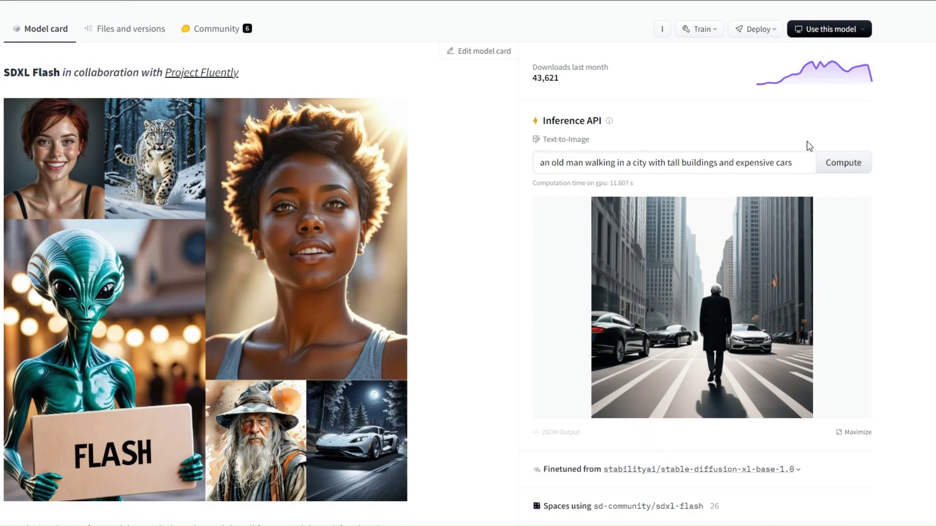
{"action": "scroll", "coordinate": [718, 382], "scroll_direction": "down", "scroll_amount": 1}
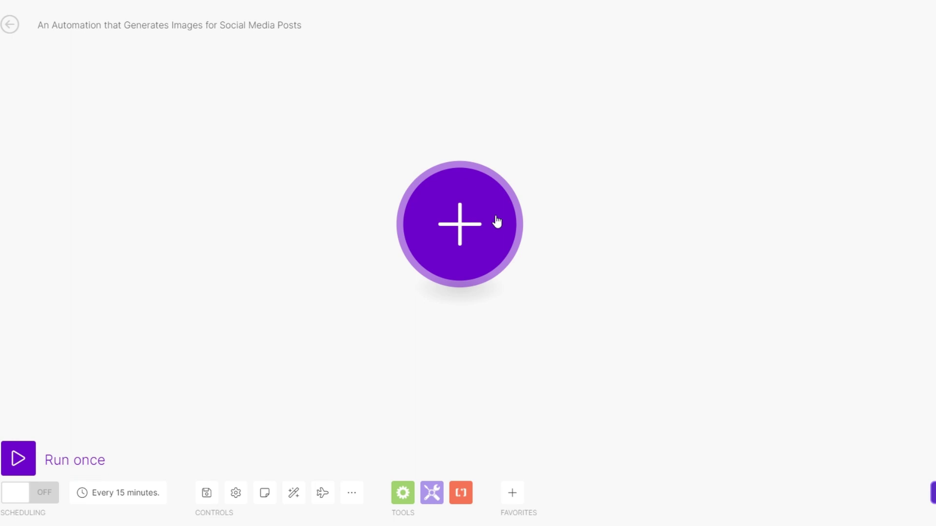
Step: Switch to the Make scenario and add the HTTP "Make a request" module as its first module
{"action": "left_click", "coordinate": [497, 221]}
{"action": "scroll", "coordinate": [595, 354], "scroll_direction": "down", "scroll_amount": 2}
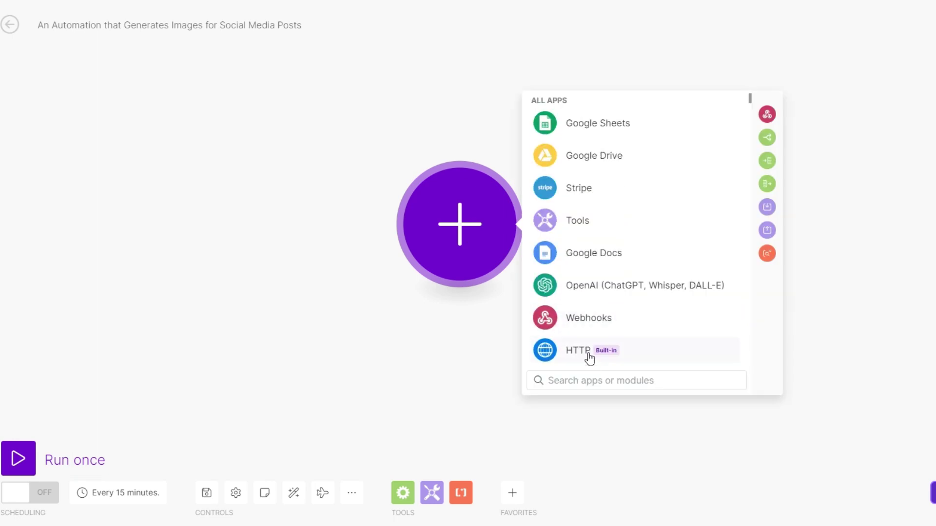
{"action": "left_click", "coordinate": [589, 357]}
{"action": "scroll", "coordinate": [589, 363], "scroll_direction": "down", "scroll_amount": 2}
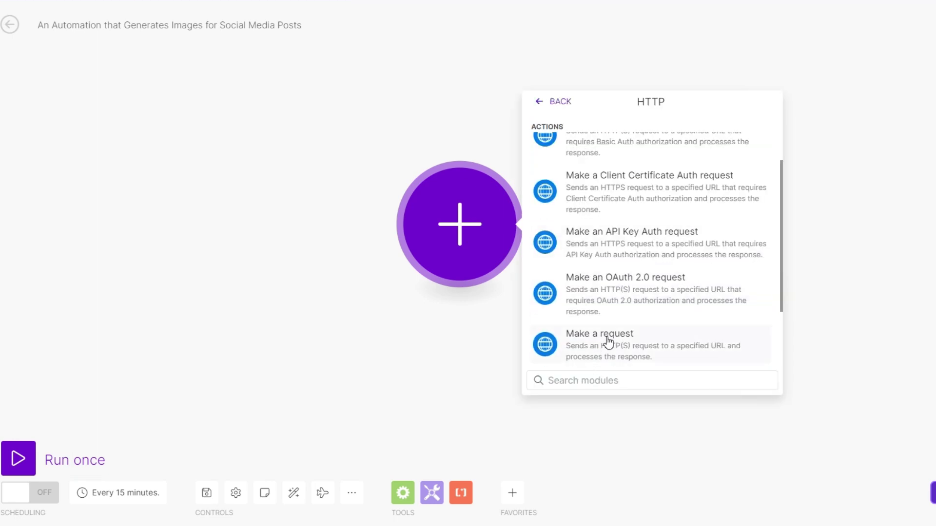
{"action": "left_click", "coordinate": [604, 343]}
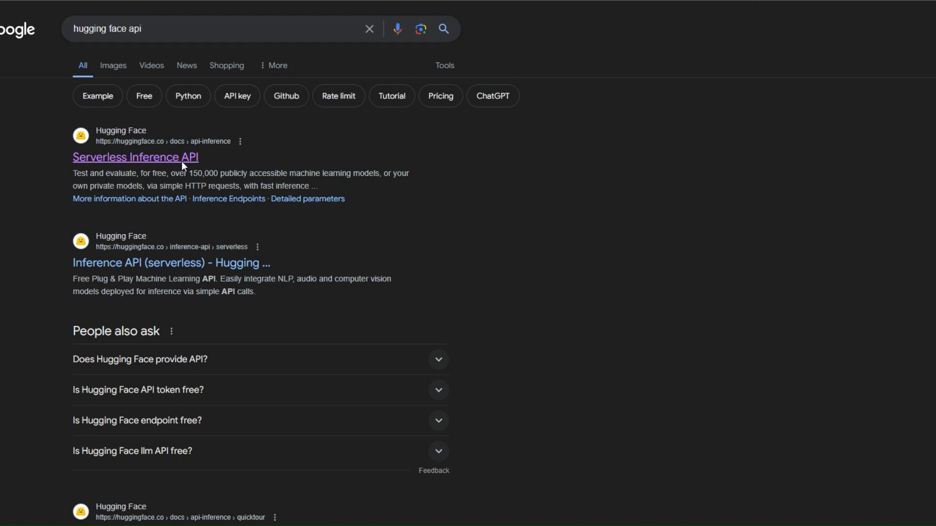
Step: Open Hugging Face's Serverless Inference API documentation and view the Text Generation cURL example under Detailed parameters
{"action": "left_click", "coordinate": [181, 160]}
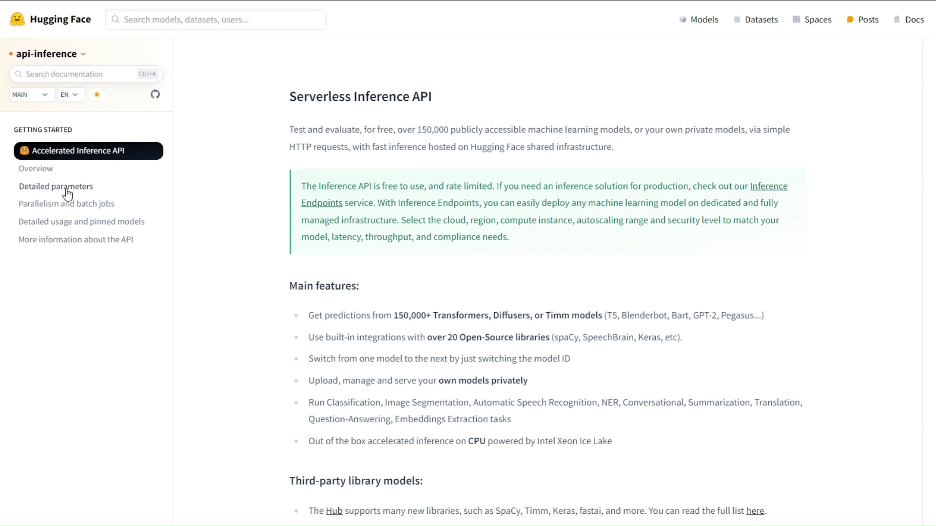
{"action": "left_click", "coordinate": [68, 191]}
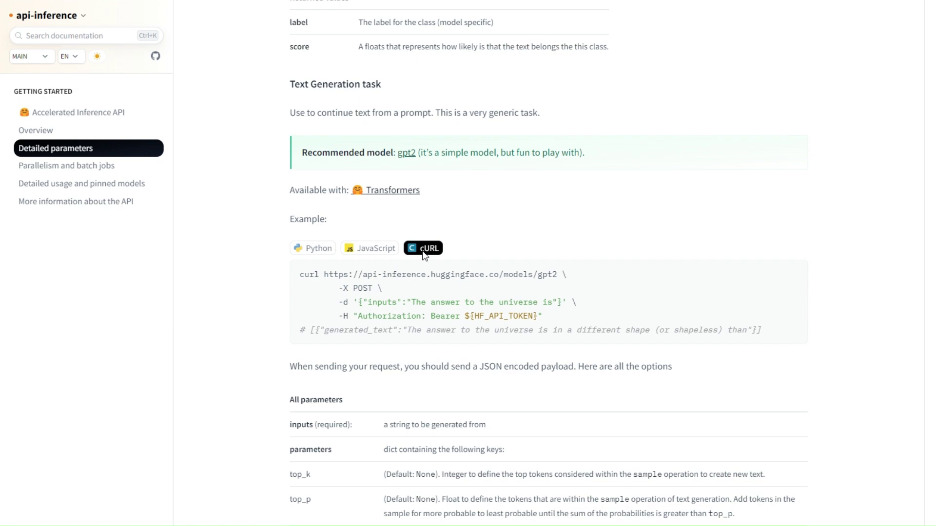
{"action": "left_click_drag", "start_coordinate": [300, 274], "coordinate": [477, 303]}
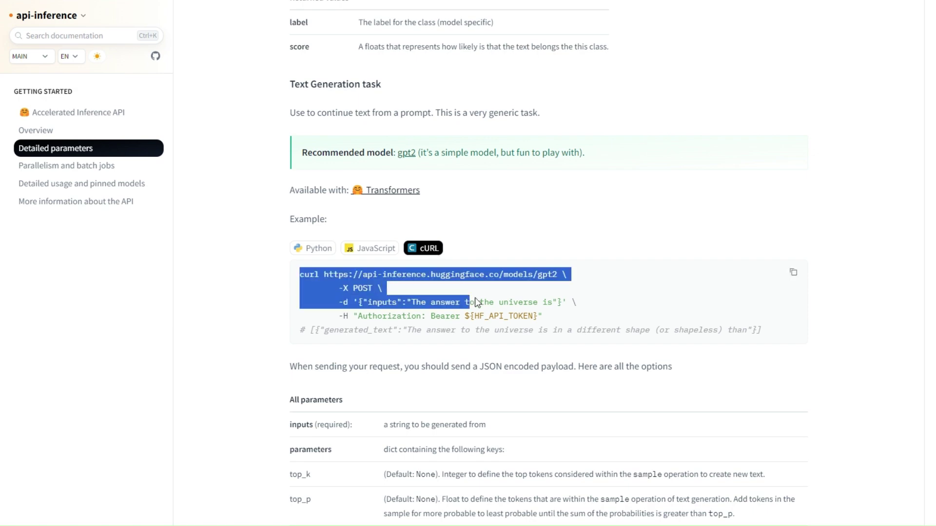
{"action": "left_click", "coordinate": [476, 302]}
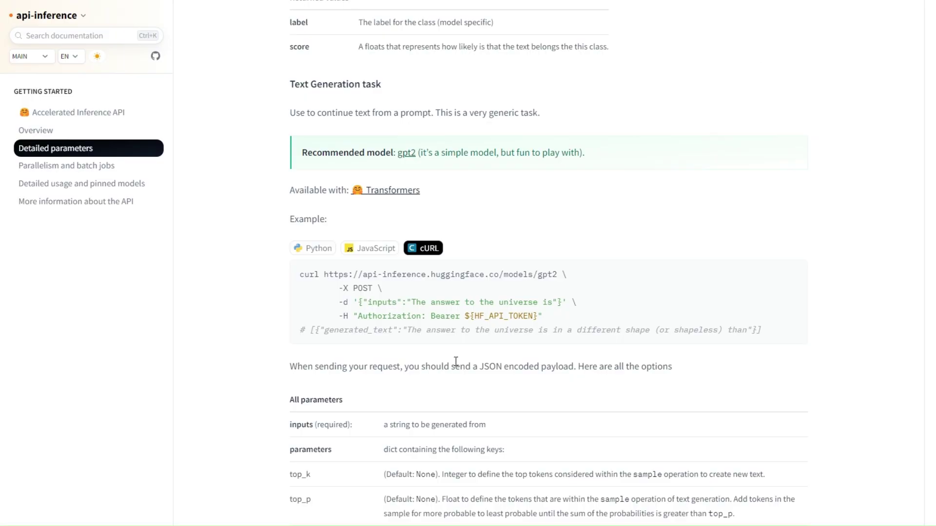
{"action": "scroll", "coordinate": [454, 363], "scroll_direction": "down", "scroll_amount": 1}
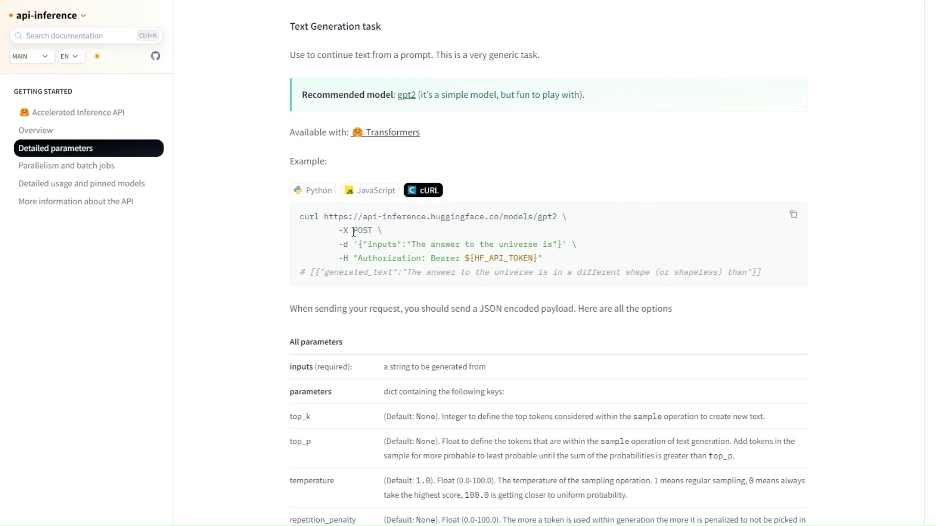
{"action": "left_click_drag", "start_coordinate": [353, 231], "coordinate": [374, 230]}
{"action": "left_click", "coordinate": [326, 219]}
{"action": "left_click_drag", "start_coordinate": [327, 219], "coordinate": [567, 216]}
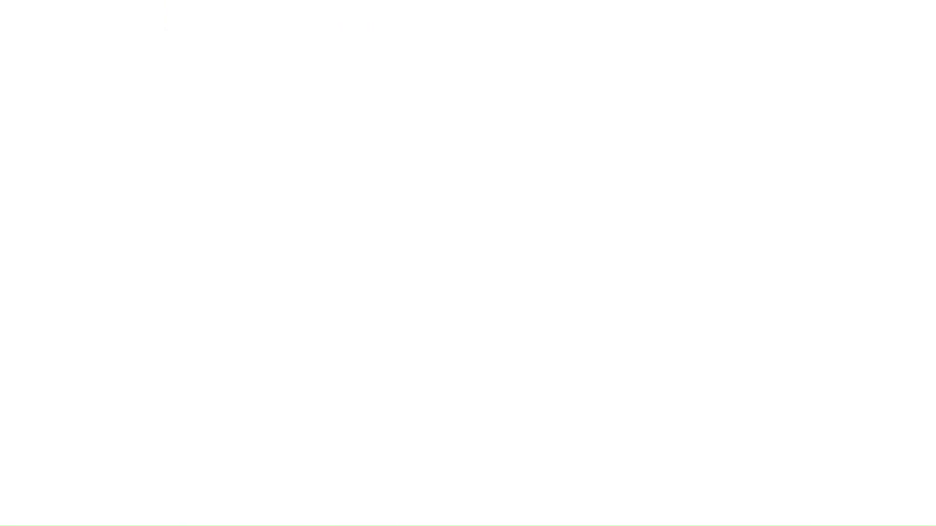
{"action": "type", "text": "https://api-inference.huggingface.co/models/gpt2 \\"}
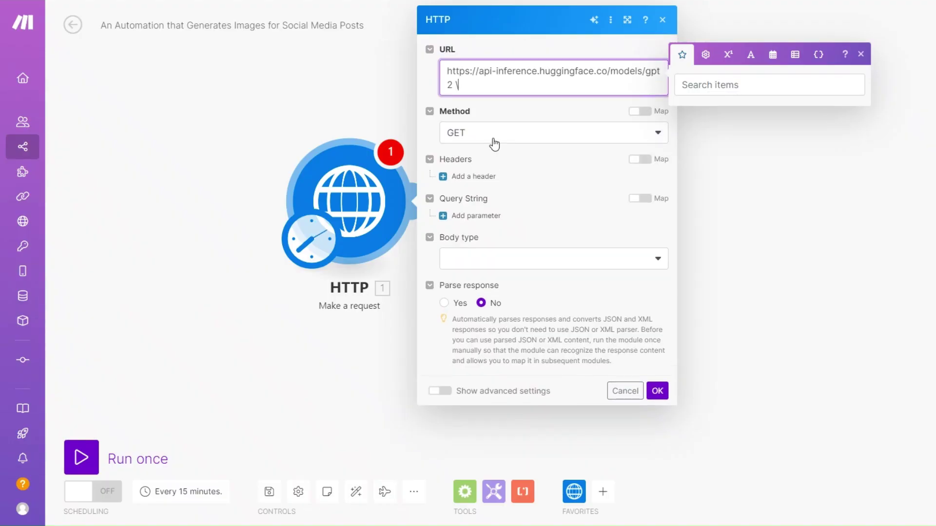
{"action": "left_click", "coordinate": [493, 140]}
{"action": "left_click", "coordinate": [481, 196]}
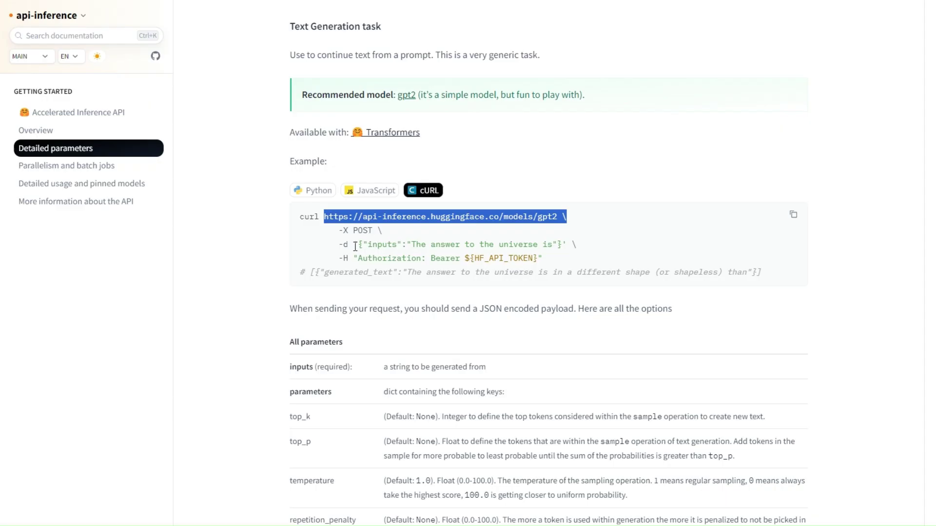
Step: Add a header to the HTTP request and name it Authorization, copied from the documentation's cURL example
{"action": "left_click", "coordinate": [368, 256]}
{"action": "left_click_drag", "start_coordinate": [358, 258], "coordinate": [421, 259]}
{"action": "key", "text": "ctrl+c"}
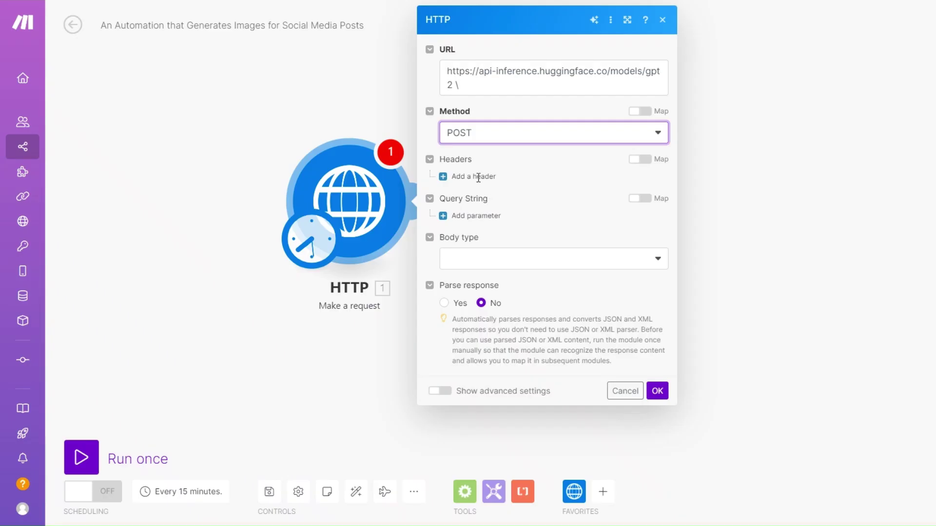
{"action": "left_click", "coordinate": [481, 178]}
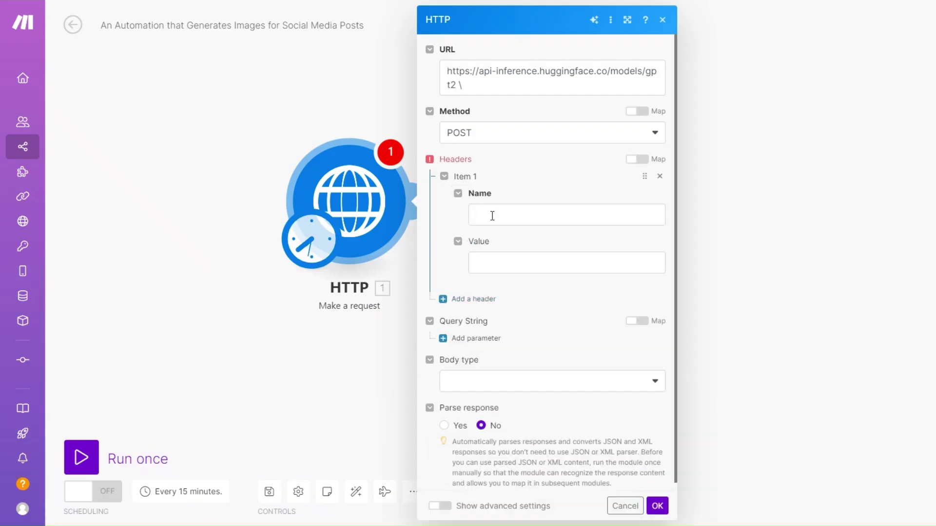
{"action": "left_click", "coordinate": [492, 216]}
{"action": "key", "text": "ctrl+v"}
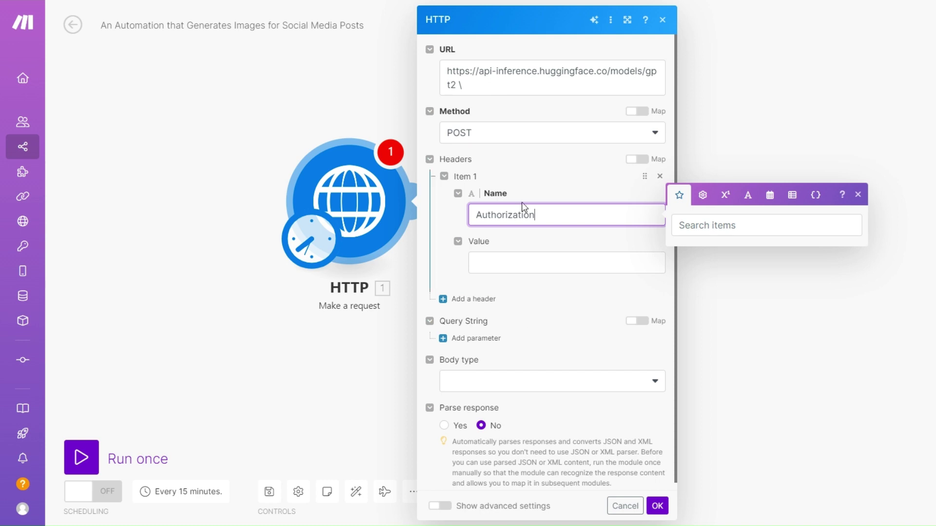
Step: Enter Bearer from the cURL example as the beginning of the Authorization header's value
{"action": "left_click", "coordinate": [510, 265]}
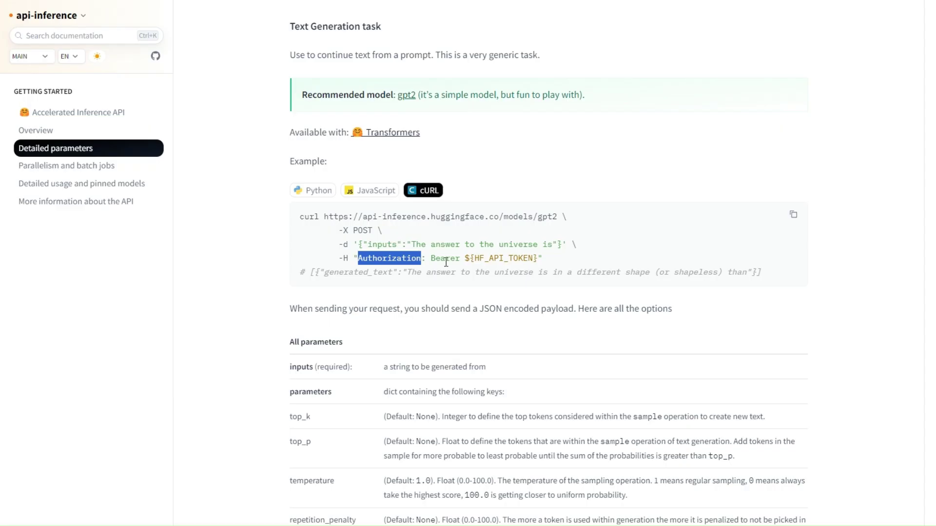
{"action": "left_click_drag", "start_coordinate": [430, 258], "coordinate": [461, 259]}
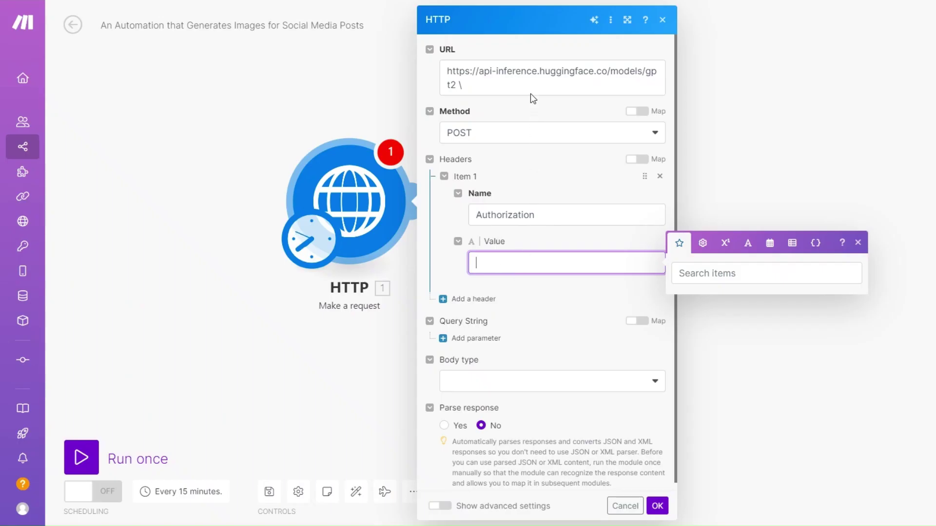
{"action": "type", "text": "Bearer"}
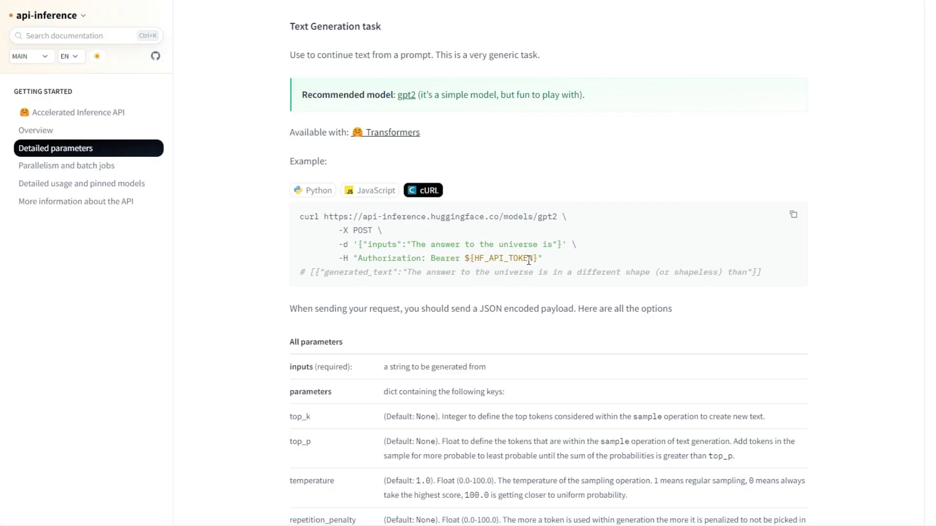
Step: Open the Access Tokens page in the Hugging Face account settings
{"action": "double_click", "coordinate": [529, 260]}
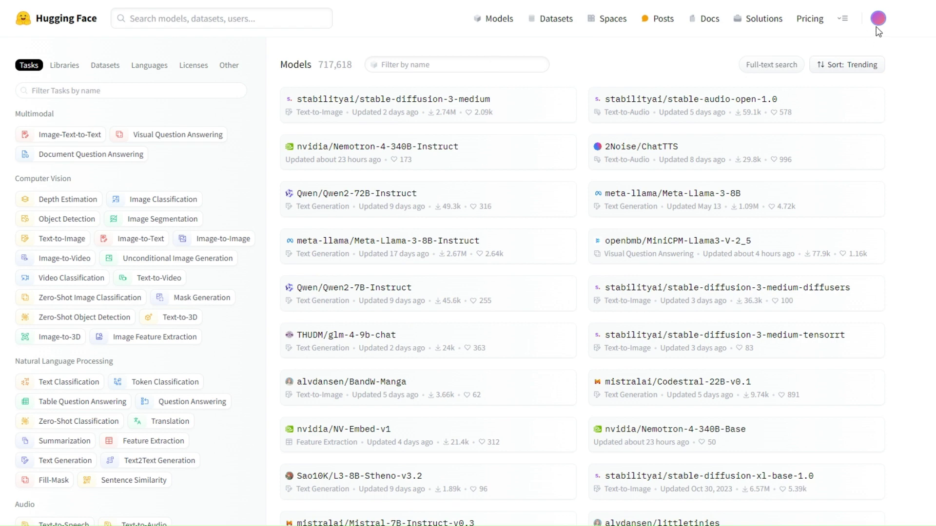
{"action": "left_click", "coordinate": [877, 20]}
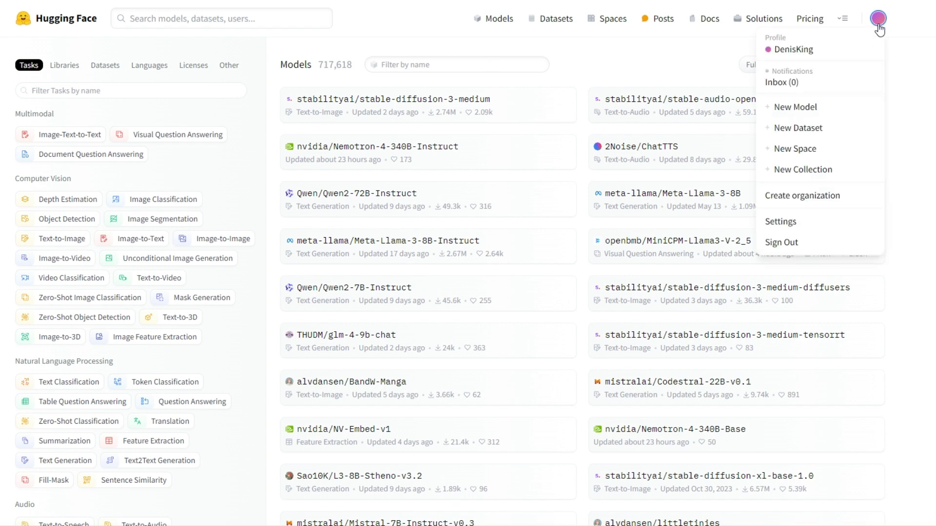
{"action": "left_click", "coordinate": [793, 226]}
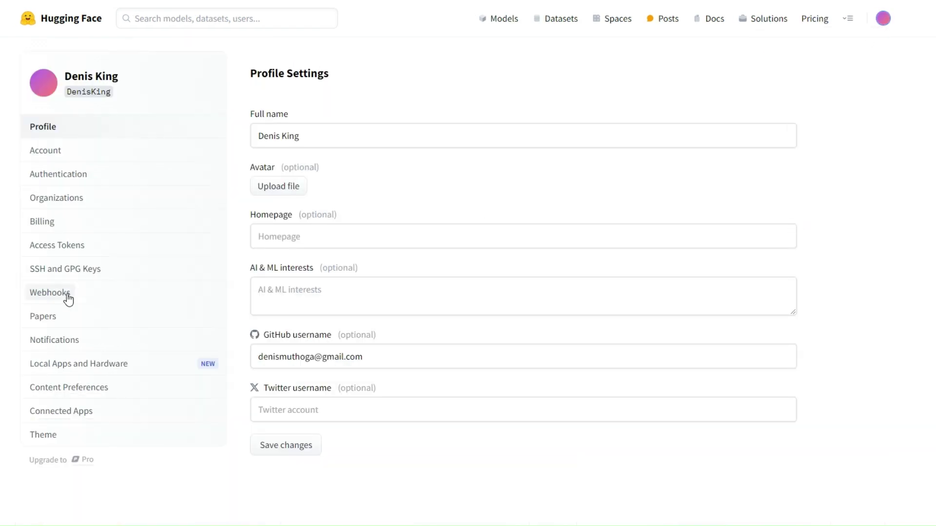
{"action": "left_click", "coordinate": [46, 248]}
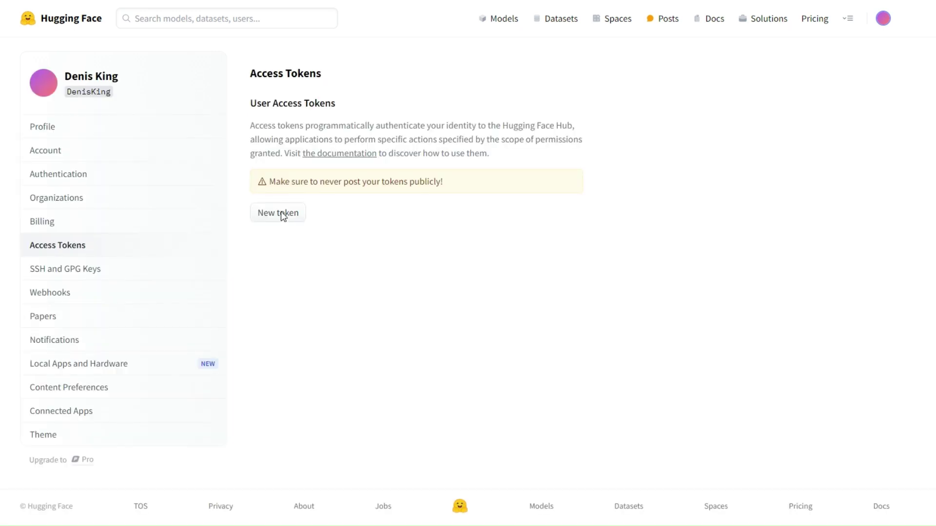
Step: Generate a fine-grained access token named Social Media Post Automation and paste it after Bearer in Make's Authorization header value
{"action": "left_click", "coordinate": [283, 213]}
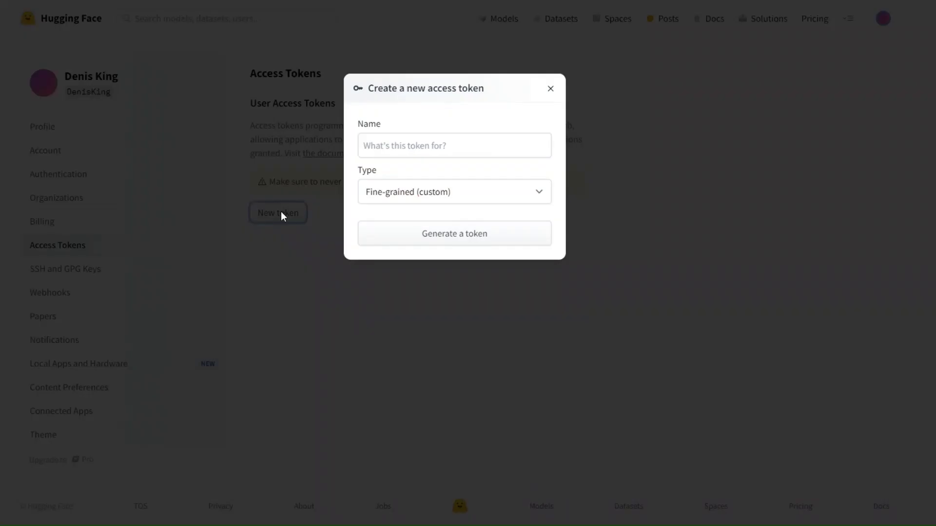
{"action": "left_click", "coordinate": [395, 147]}
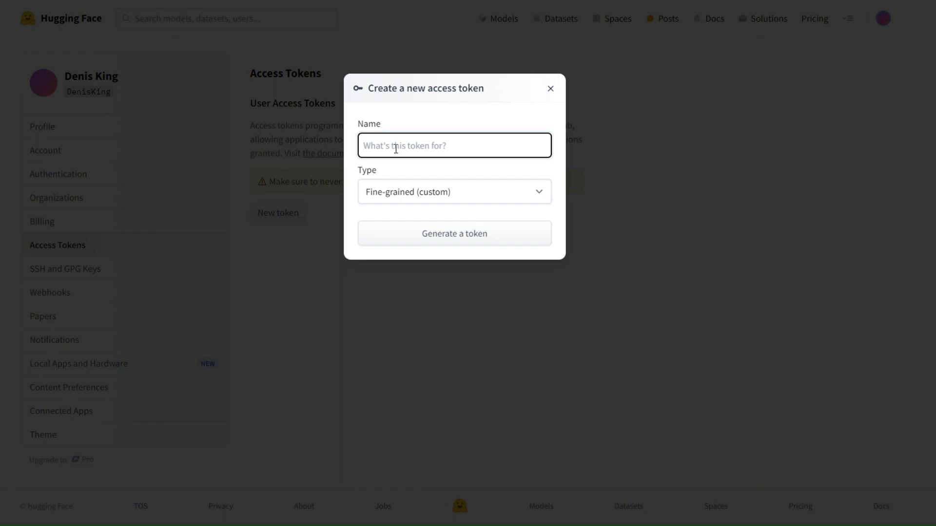
{"action": "type", "text": "Social Media Post Automation"}
{"action": "key", "text": "Tab"}
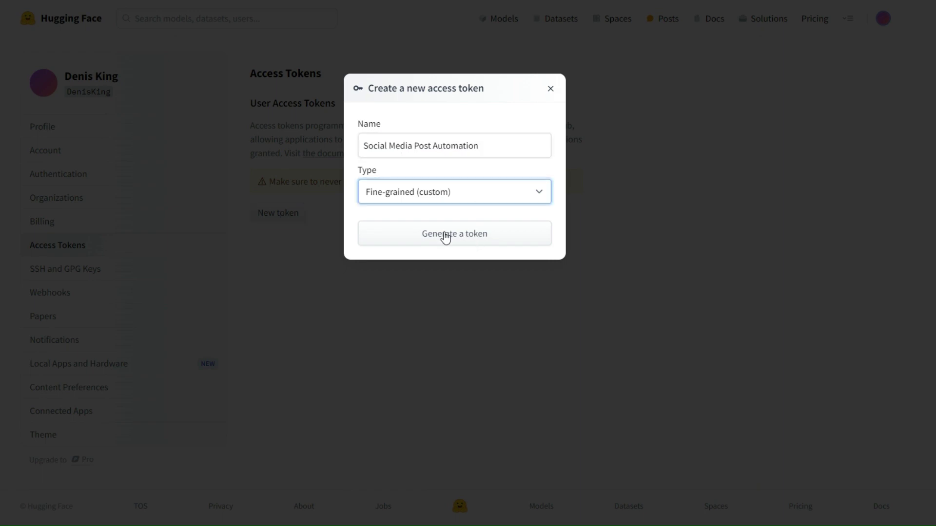
{"action": "left_click", "coordinate": [468, 237]}
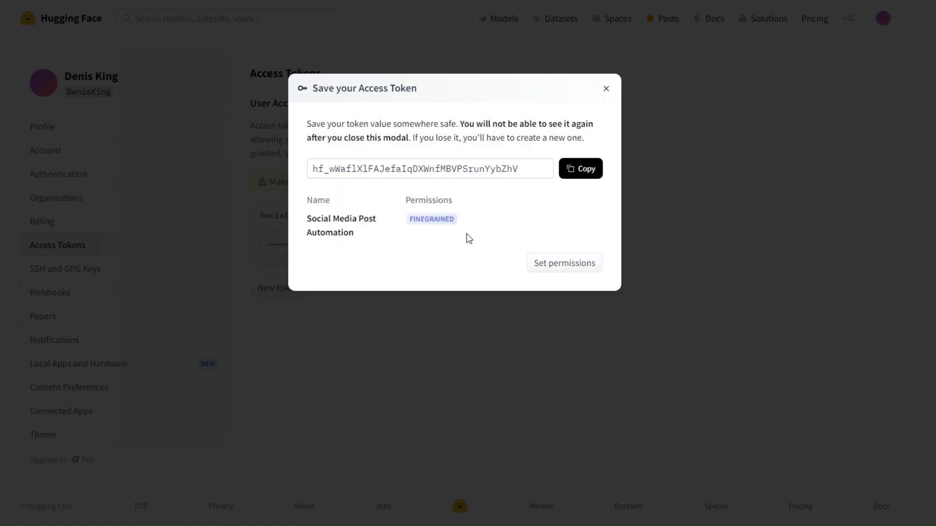
{"action": "left_click", "coordinate": [582, 170]}
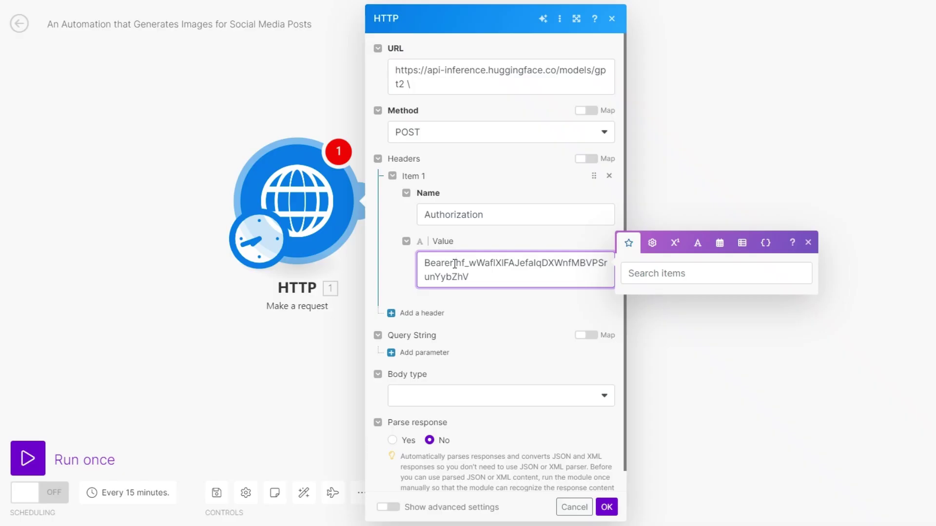
{"action": "left_click", "coordinate": [474, 277]}
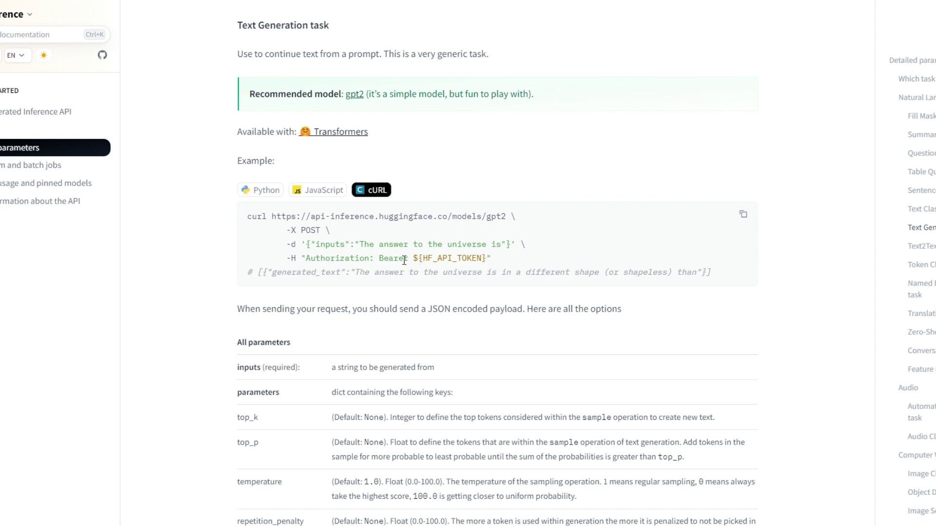
Step: Copy the inputs payload from the cURL example, and set the HTTP request's body type to Raw with content type JSON (application/json)
{"action": "left_click_drag", "start_coordinate": [306, 243], "coordinate": [514, 247]}
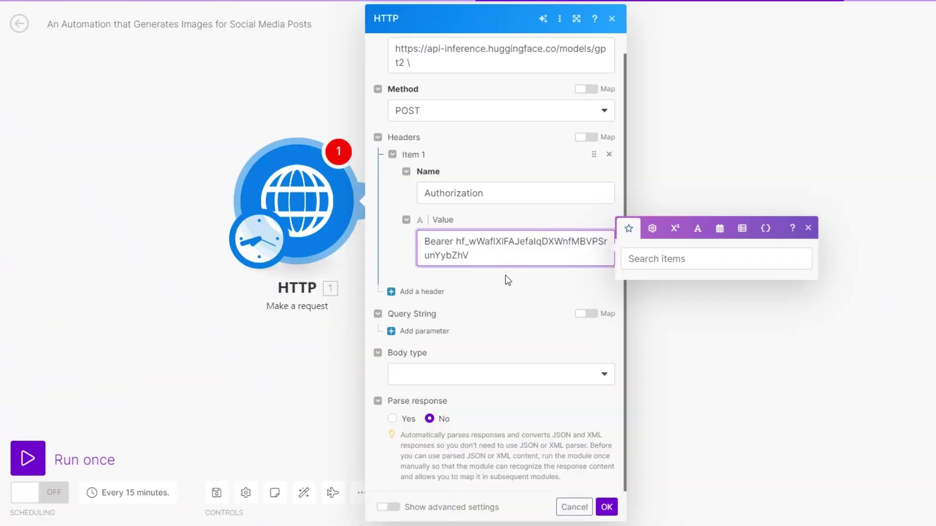
{"action": "left_click", "coordinate": [506, 277]}
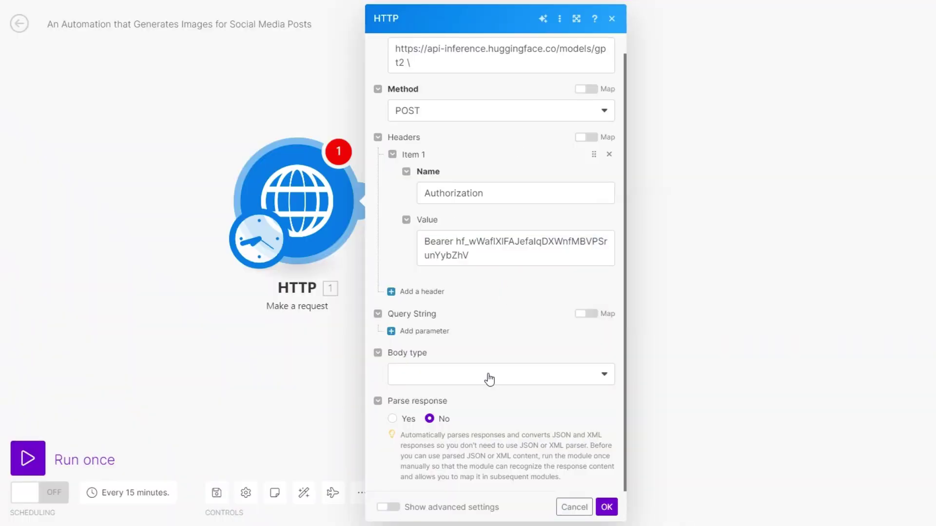
{"action": "left_click", "coordinate": [489, 379]}
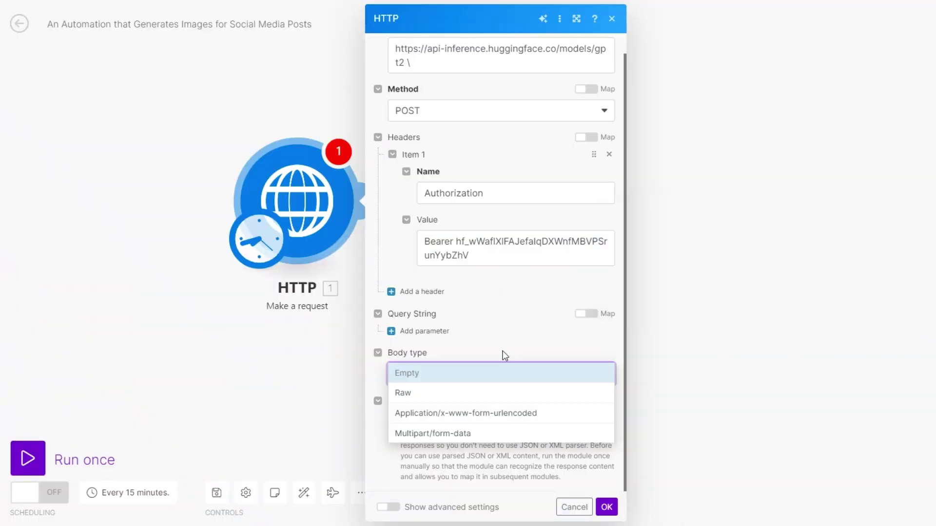
{"action": "left_click", "coordinate": [457, 399]}
{"action": "scroll", "coordinate": [453, 397], "scroll_direction": "down", "scroll_amount": 2}
{"action": "left_click", "coordinate": [451, 313]}
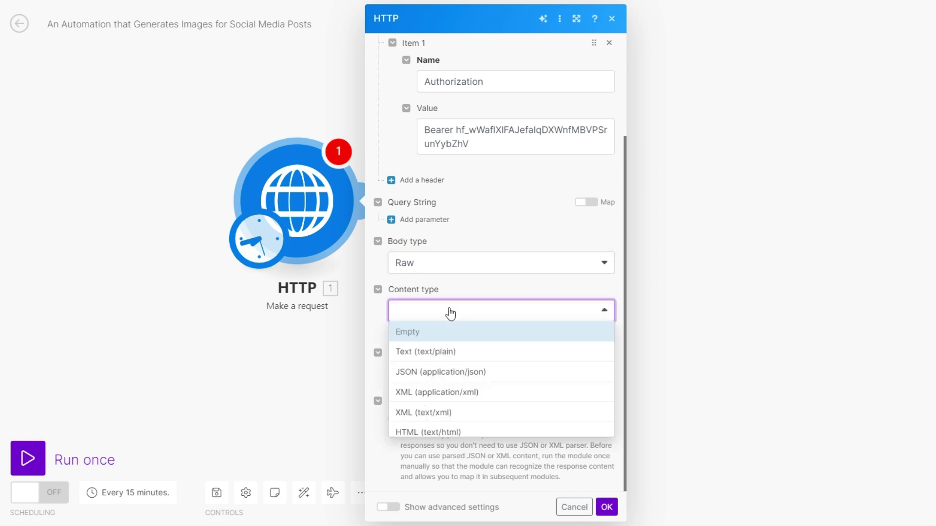
{"action": "left_click", "coordinate": [452, 374]}
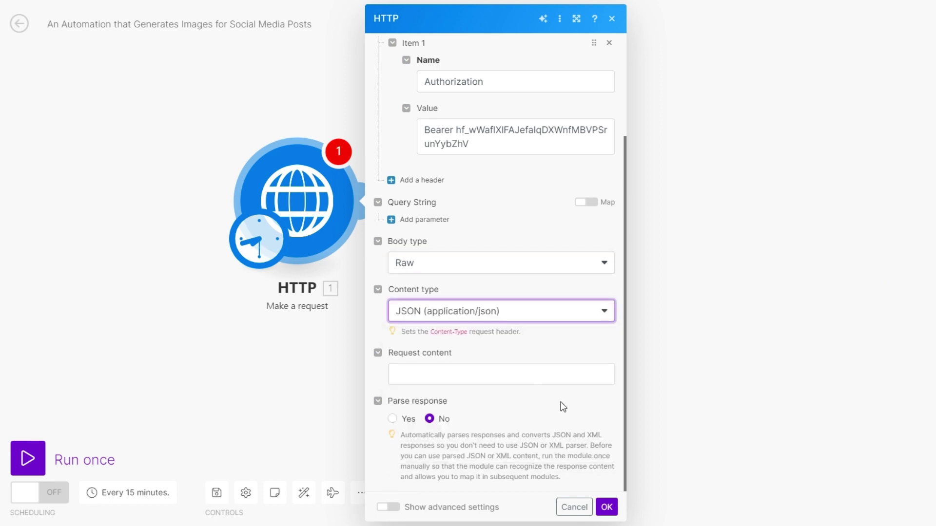
Step: Paste the copied payload as the request content and change its prompt so it reads {"inputs":"a massive rhino in the savannah"}
{"action": "left_click", "coordinate": [475, 376]}
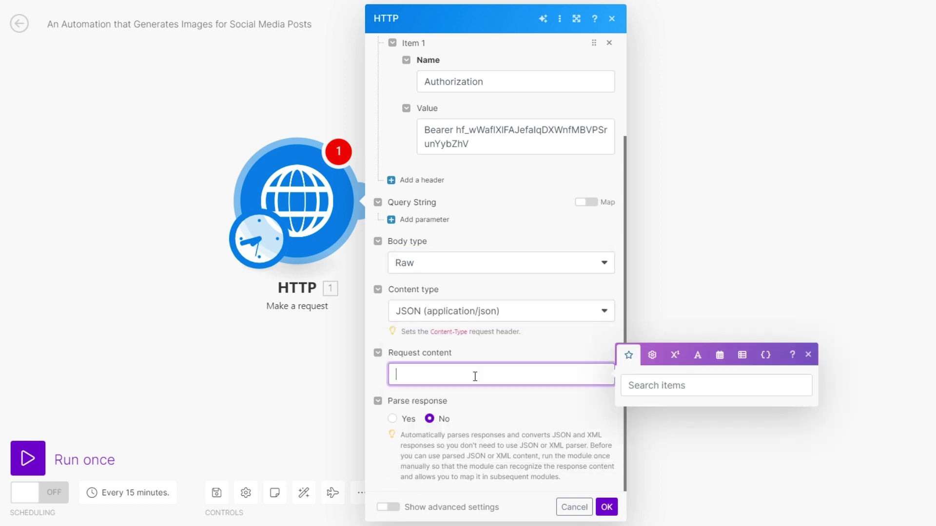
{"action": "key", "text": "ctrl+v"}
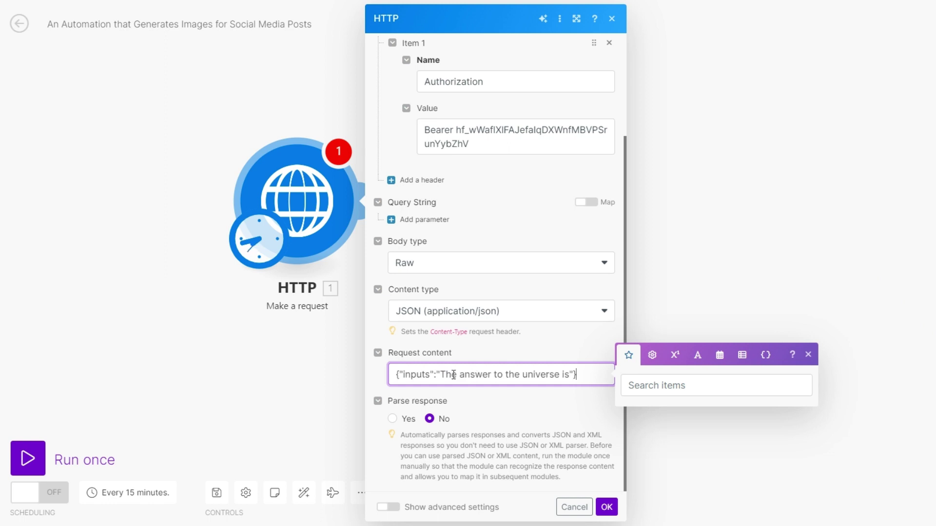
{"action": "left_click_drag", "start_coordinate": [440, 375], "coordinate": [569, 376]}
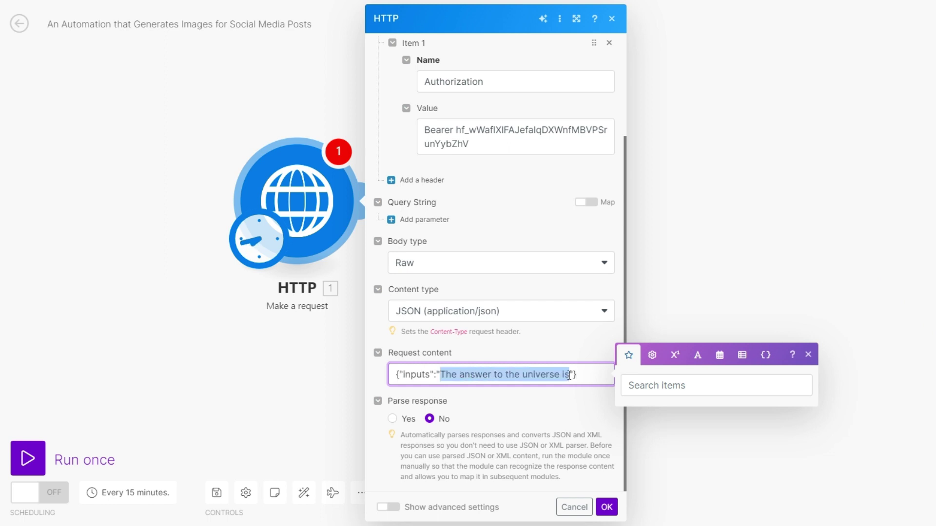
{"action": "type", "text": "a massive"}
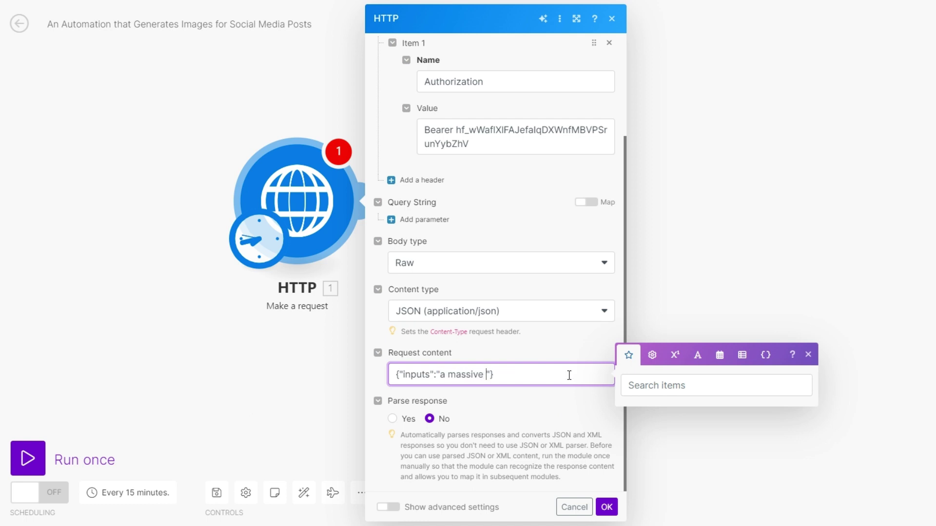
{"action": "type", "text": " rhino in the savannah"}
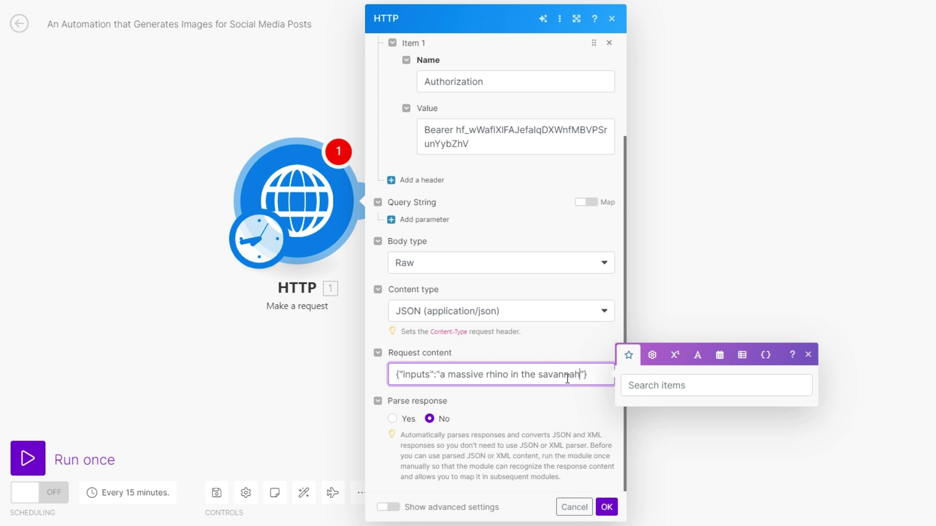
Step: Replace "gpt2 \" at the end of the request URL with sd-community/sdxl-flash, copied from the model's Hugging Face page
{"action": "scroll", "coordinate": [601, 95], "scroll_direction": "up", "scroll_amount": 3}
{"action": "left_click_drag", "start_coordinate": [595, 72], "coordinate": [605, 89]}
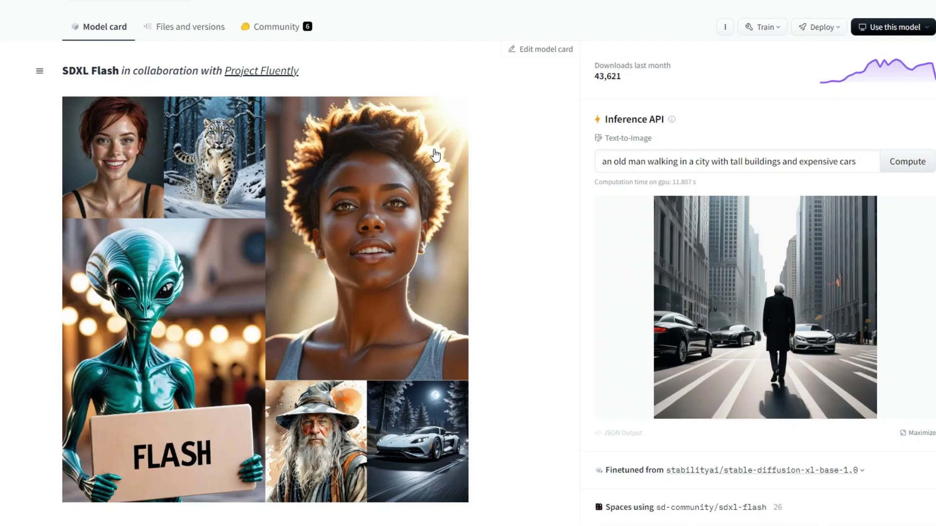
{"action": "scroll", "coordinate": [515, 190], "scroll_direction": "up", "scroll_amount": 2}
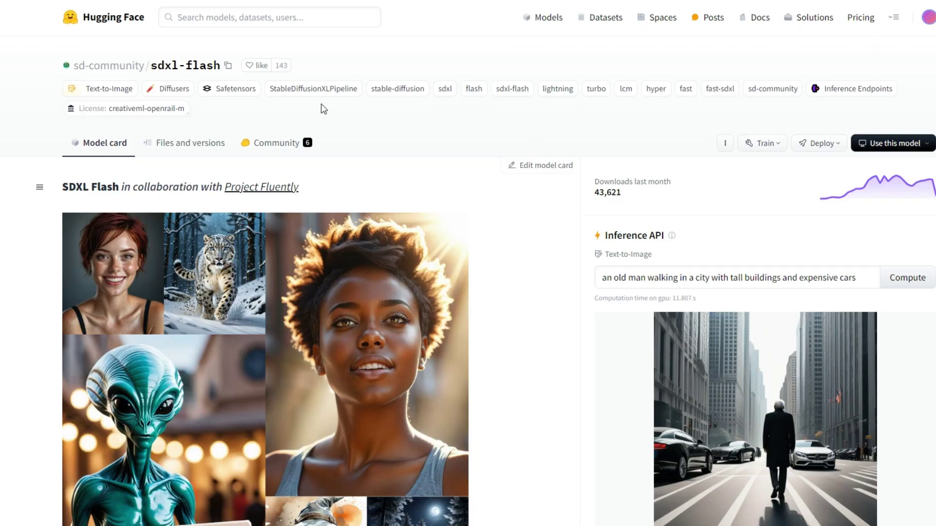
{"action": "left_click", "coordinate": [228, 65]}
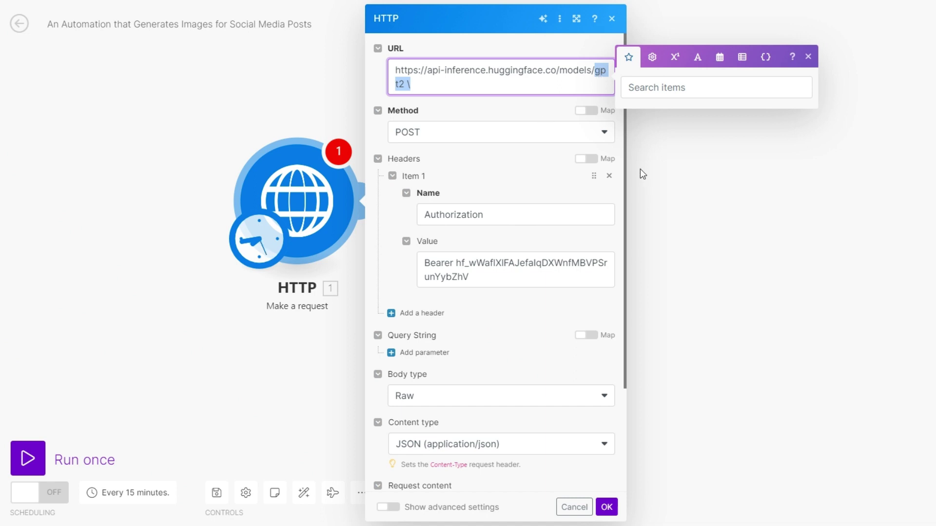
{"action": "key", "text": "ctrl+v"}
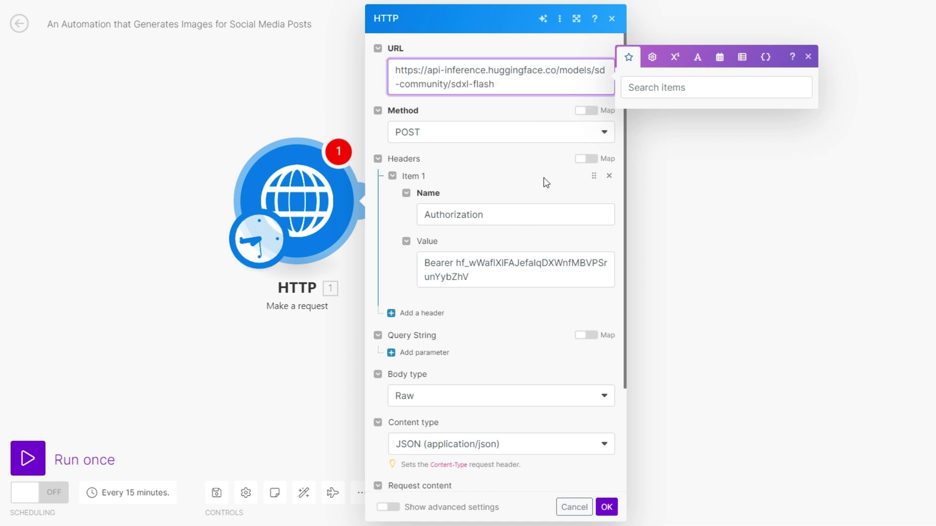
Step: Review and accept the HTTP module's settings, and run only this module
{"action": "scroll", "coordinate": [514, 146], "scroll_direction": "down", "scroll_amount": 1}
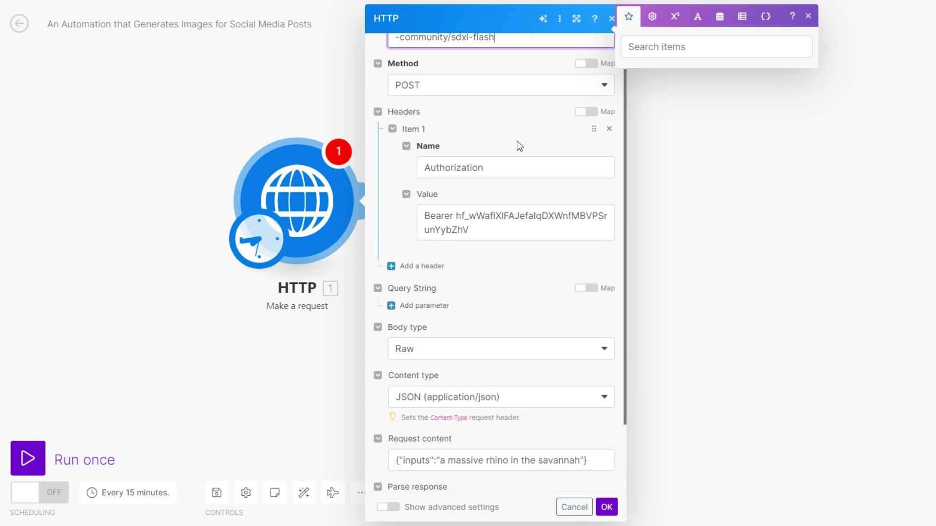
{"action": "scroll", "coordinate": [505, 164], "scroll_direction": "down", "scroll_amount": 2}
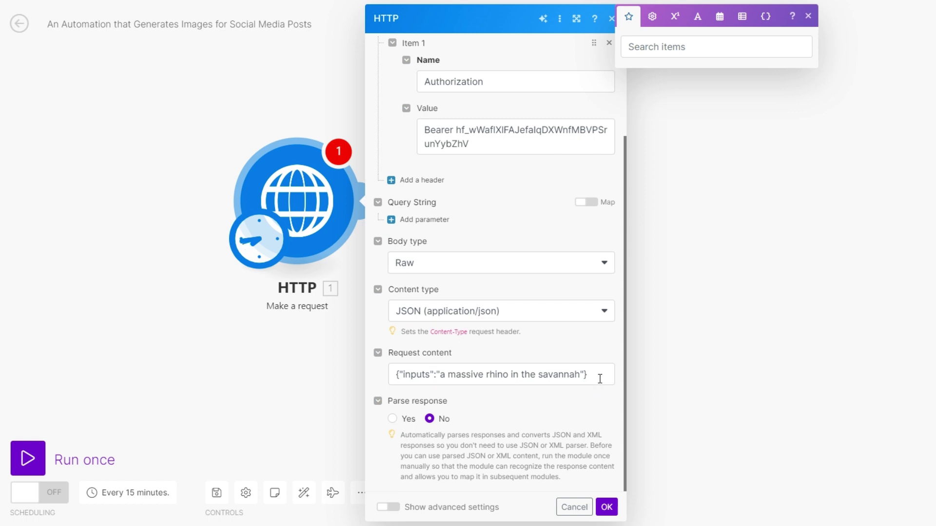
{"action": "left_click", "coordinate": [499, 522]}
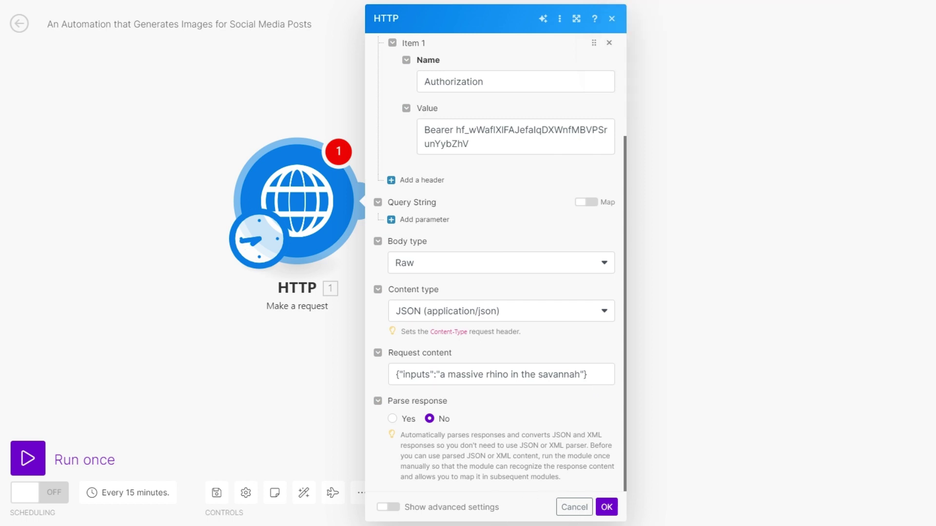
{"action": "left_click", "coordinate": [606, 507]}
{"action": "right_click", "coordinate": [312, 202]}
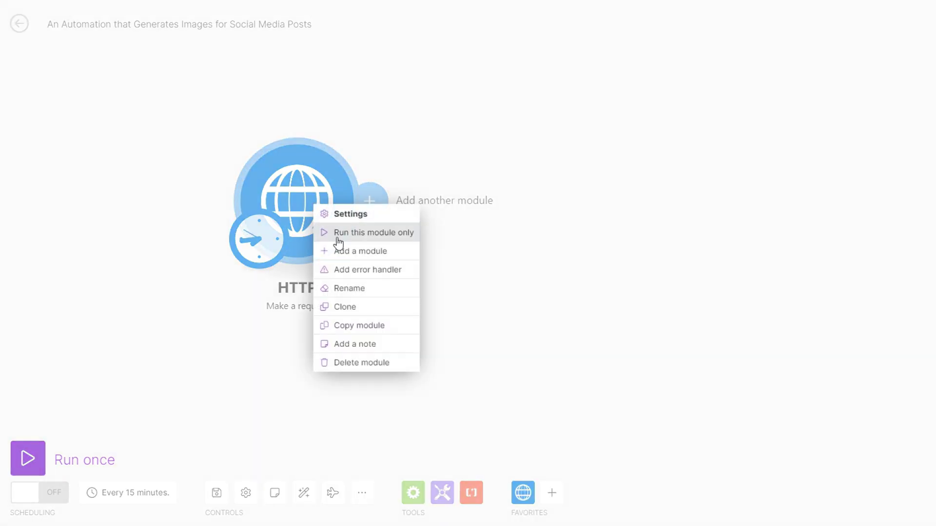
{"action": "left_click", "coordinate": [342, 238]}
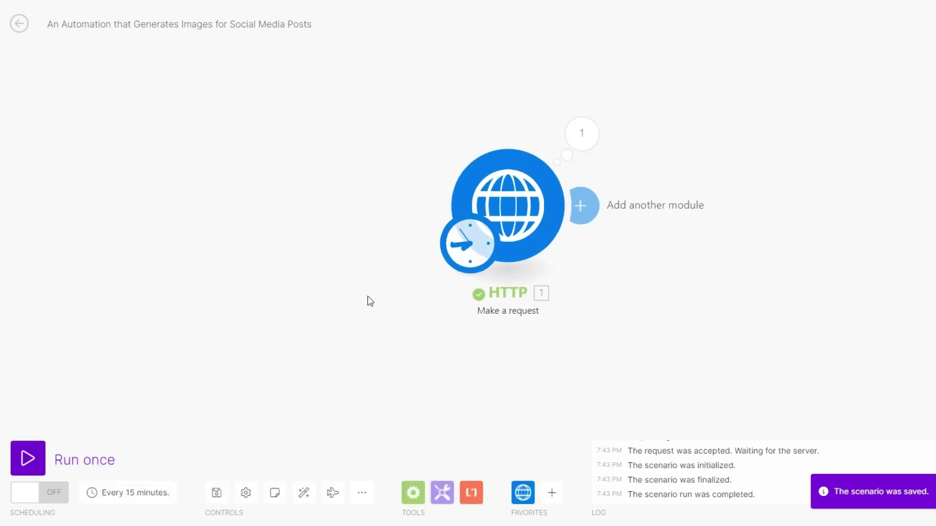
Step: Examine the status code and returned data in the HTTP module's run output
{"action": "left_click", "coordinate": [584, 139]}
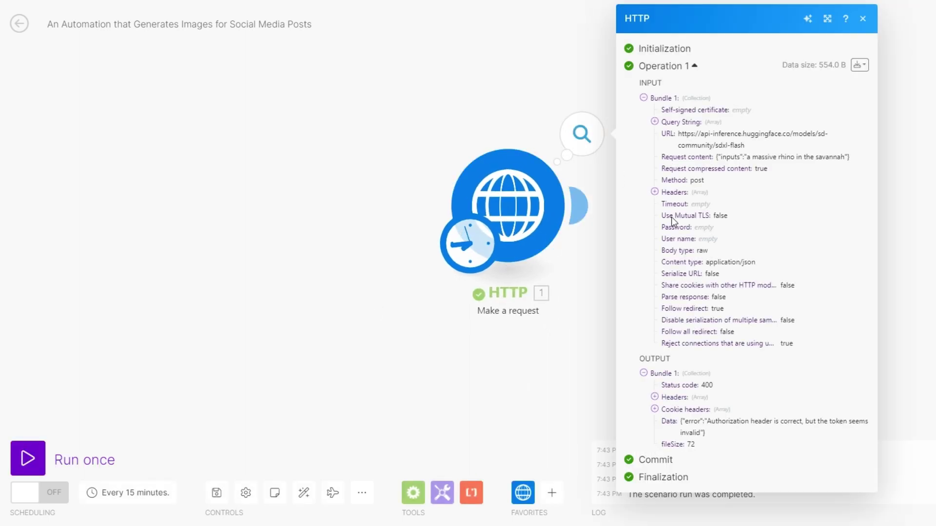
{"action": "double_click", "coordinate": [707, 385]}
{"action": "left_click_drag", "start_coordinate": [703, 431], "coordinate": [517, 432]}
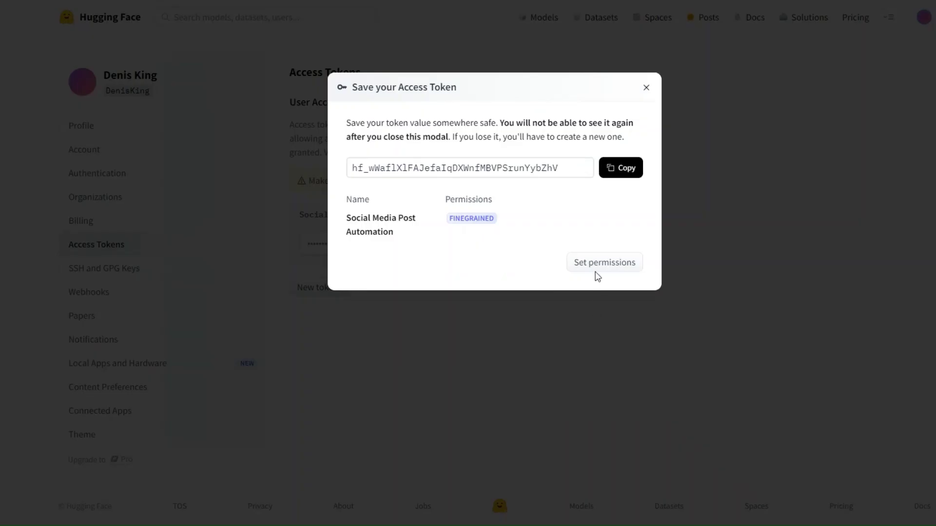
Step: Open the Social Media Post Automation token's permissions in Hugging Face and enable billing read access plus read and write access to personal collections
{"action": "left_click", "coordinate": [613, 294]}
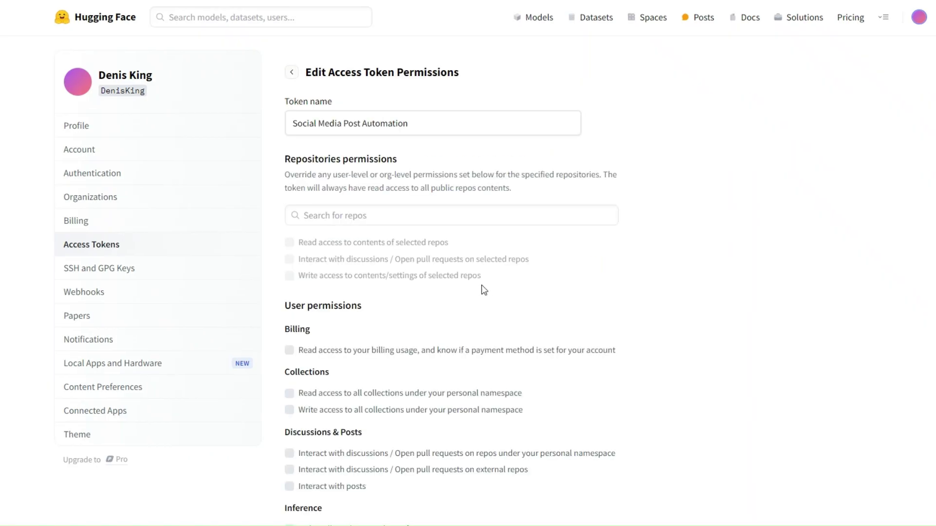
{"action": "scroll", "coordinate": [483, 291], "scroll_direction": "down", "scroll_amount": 4}
{"action": "scroll", "coordinate": [483, 290], "scroll_direction": "down", "scroll_amount": 1}
{"action": "left_click", "coordinate": [289, 118]}
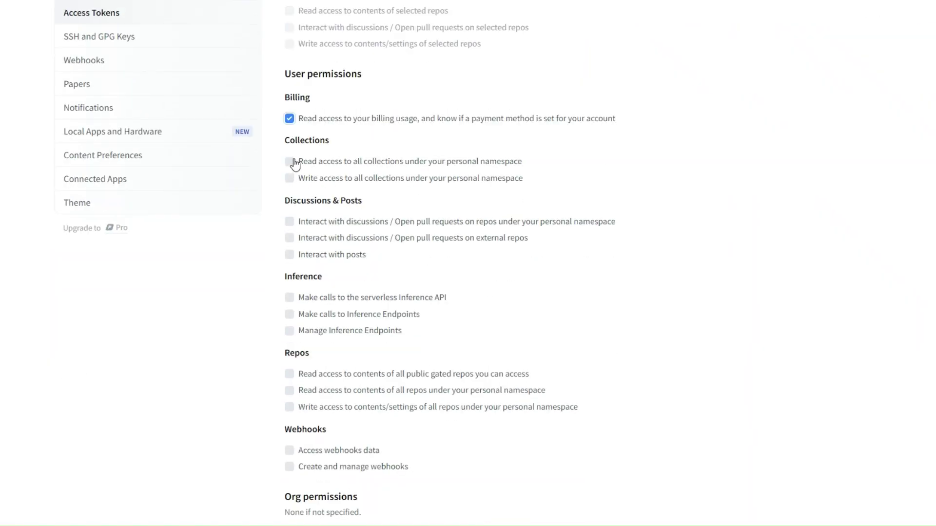
{"action": "left_click", "coordinate": [289, 161]}
{"action": "left_click", "coordinate": [289, 178]}
Step: Allow the token to interact with discussions and open pull requests on repos under the personal namespace and on external repos
{"action": "scroll", "coordinate": [359, 273], "scroll_direction": "down", "scroll_amount": 3}
{"action": "left_click", "coordinate": [289, 105]}
{"action": "left_click", "coordinate": [289, 121]}
{"action": "left_click", "coordinate": [289, 138]}
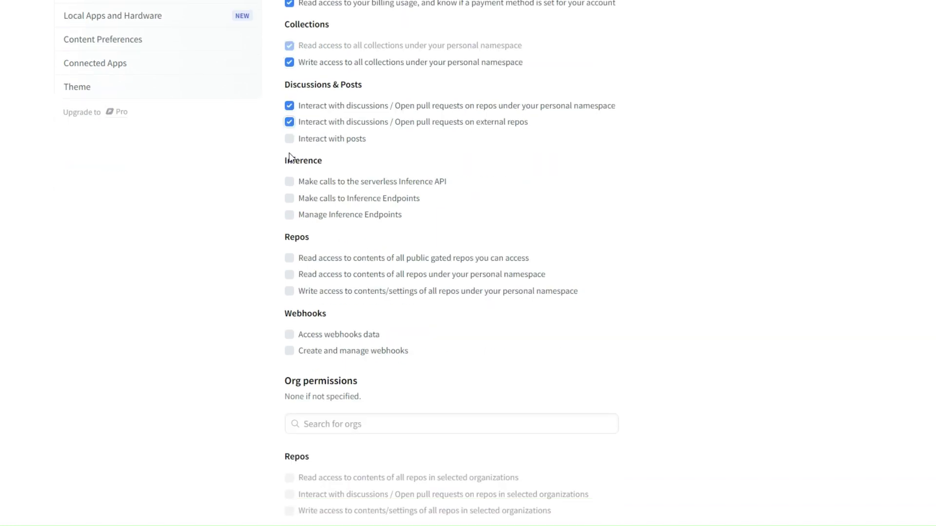
Step: Allow the token to make calls to the serverless Inference API and to manage Inference Endpoints
{"action": "left_click", "coordinate": [289, 182]}
{"action": "left_click", "coordinate": [289, 215]}
{"action": "scroll", "coordinate": [341, 229], "scroll_direction": "down", "scroll_amount": 4}
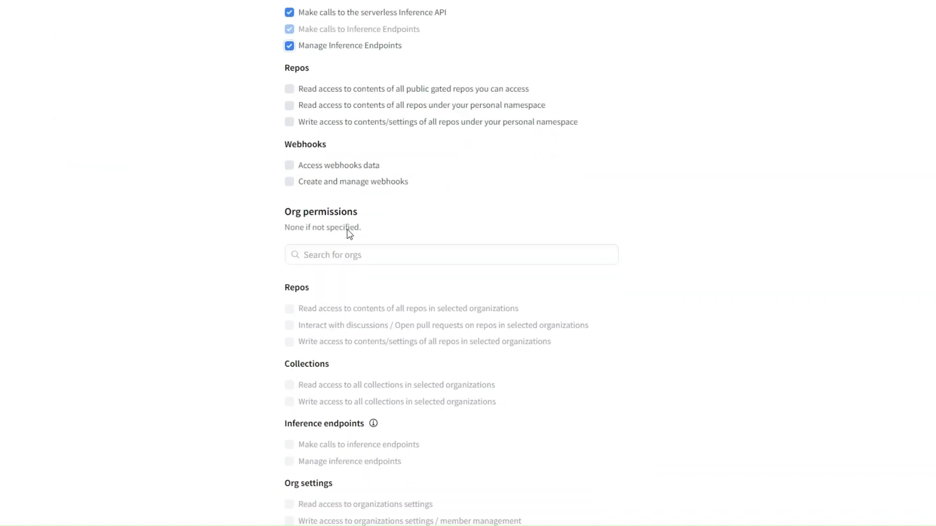
Step: Grant the token read access to public gated repos, write access to personal repos, and webhook creation and management, and save the permissions
{"action": "left_click", "coordinate": [289, 84]}
{"action": "left_click", "coordinate": [289, 118]}
{"action": "scroll", "coordinate": [290, 119], "scroll_direction": "down", "scroll_amount": 1}
{"action": "left_click", "coordinate": [289, 104]}
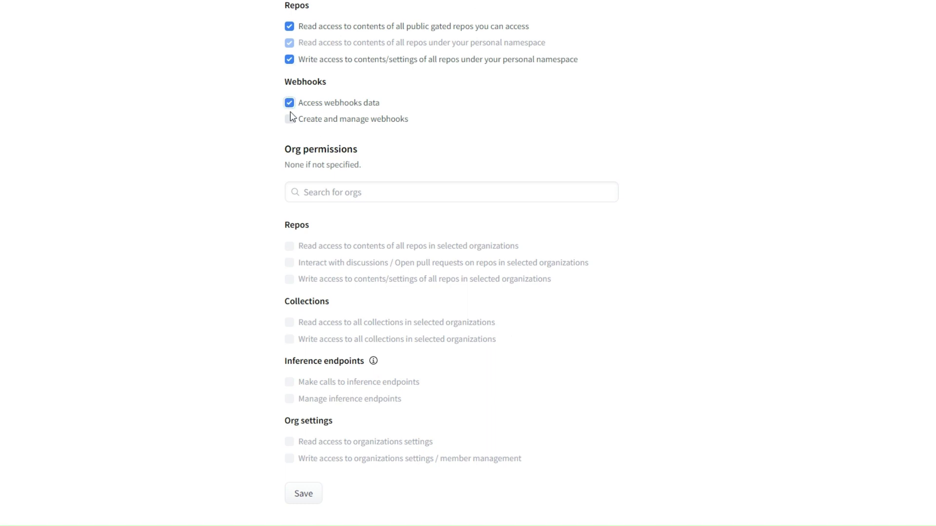
{"action": "left_click", "coordinate": [289, 118]}
{"action": "scroll", "coordinate": [341, 275], "scroll_direction": "up", "scroll_amount": 6}
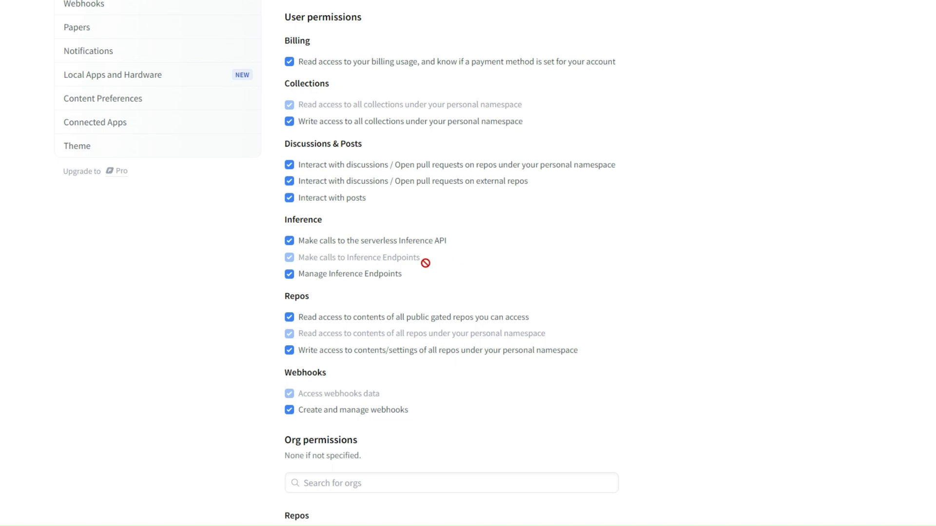
{"action": "scroll", "coordinate": [424, 261], "scroll_direction": "down", "scroll_amount": 7}
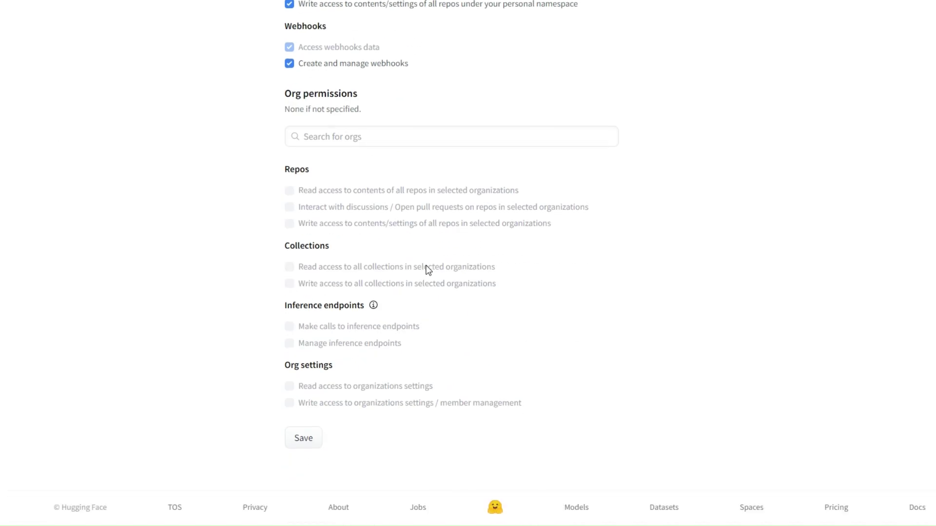
{"action": "left_click", "coordinate": [309, 442]}
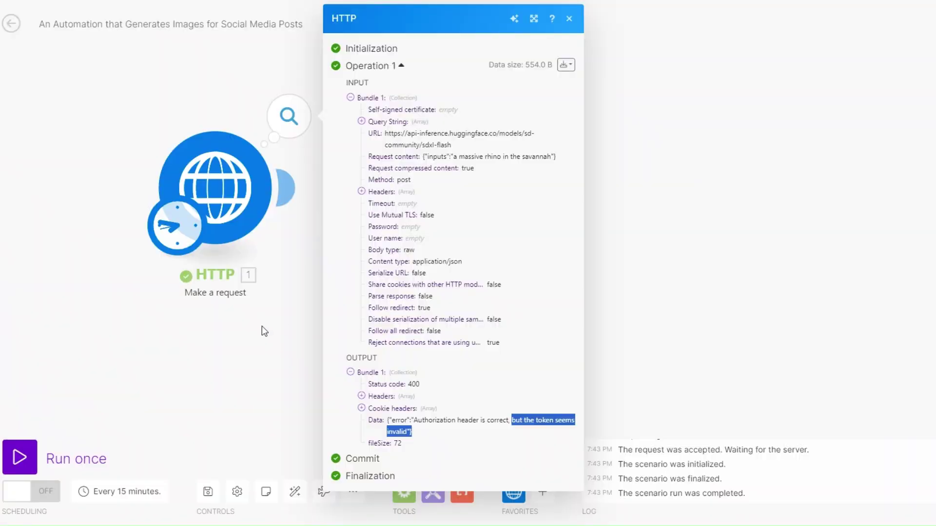
Step: Switch to the Make scenario, dismiss the earlier run output, and run only the HTTP module
{"action": "left_click", "coordinate": [261, 326]}
{"action": "right_click", "coordinate": [234, 210]}
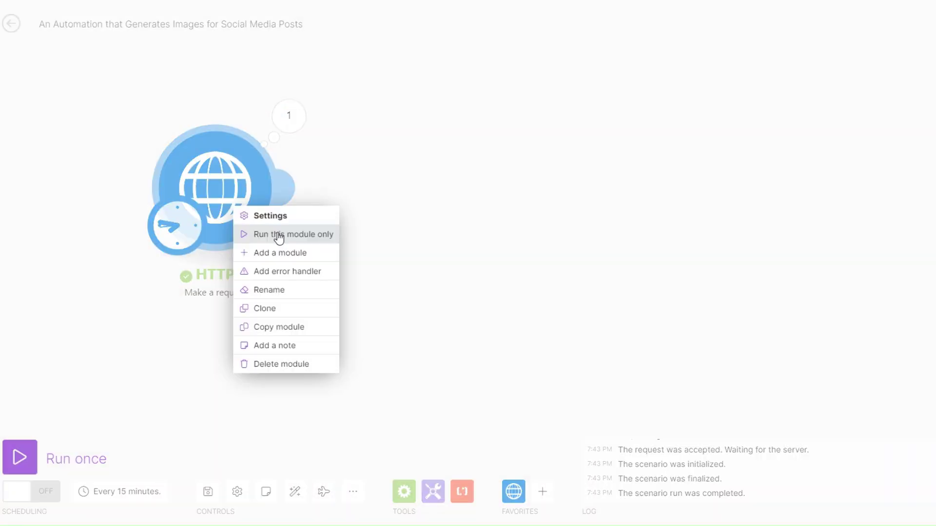
{"action": "left_click", "coordinate": [273, 235]}
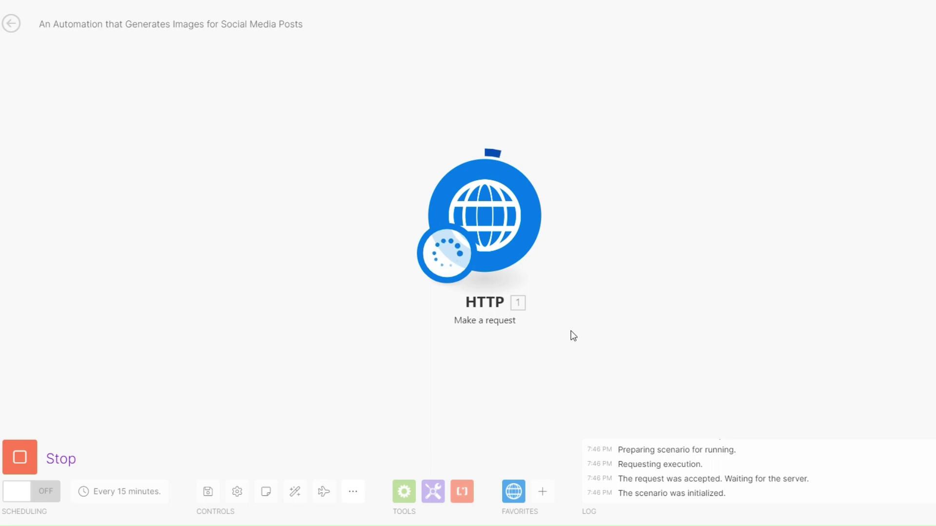
Step: Examine the status code and the expanded binary data in the HTTP module's run output
{"action": "left_click", "coordinate": [564, 155]}
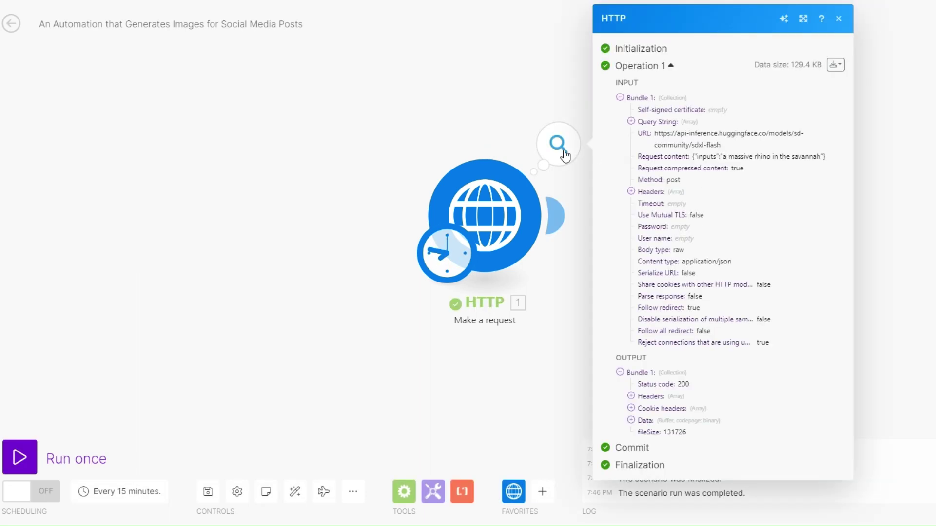
{"action": "left_click_drag", "start_coordinate": [677, 385], "coordinate": [701, 388]}
{"action": "left_click", "coordinate": [630, 420]}
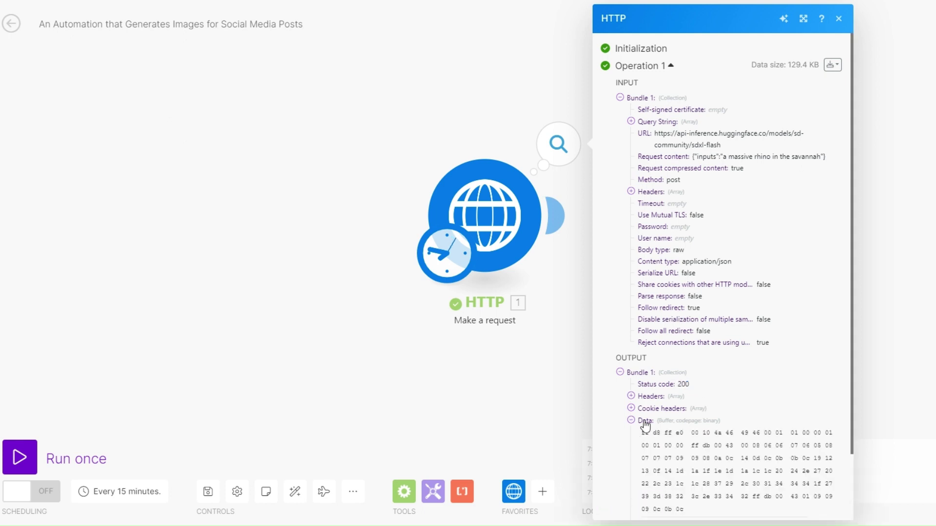
{"action": "scroll", "coordinate": [672, 424], "scroll_direction": "down", "scroll_amount": 2}
{"action": "left_click_drag", "start_coordinate": [642, 356], "coordinate": [733, 433]}
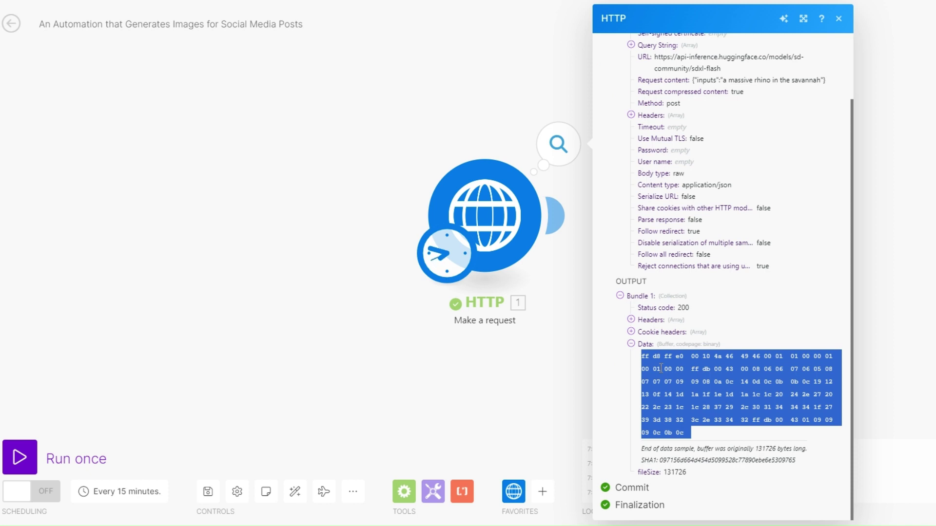
{"action": "left_click", "coordinate": [560, 365]}
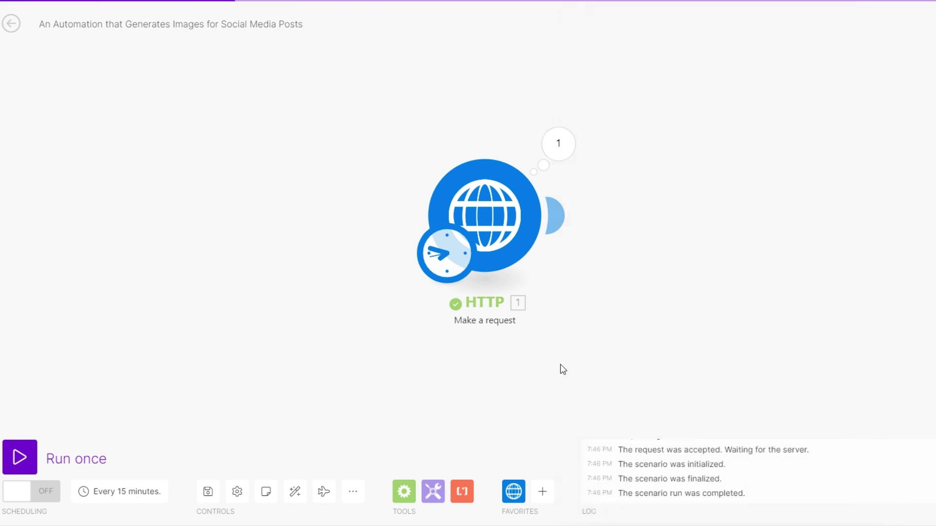
Step: Add a Google Drive Upload a File module after the HTTP module
{"action": "left_click_drag", "start_coordinate": [560, 365], "coordinate": [414, 366]}
{"action": "left_click", "coordinate": [414, 217]}
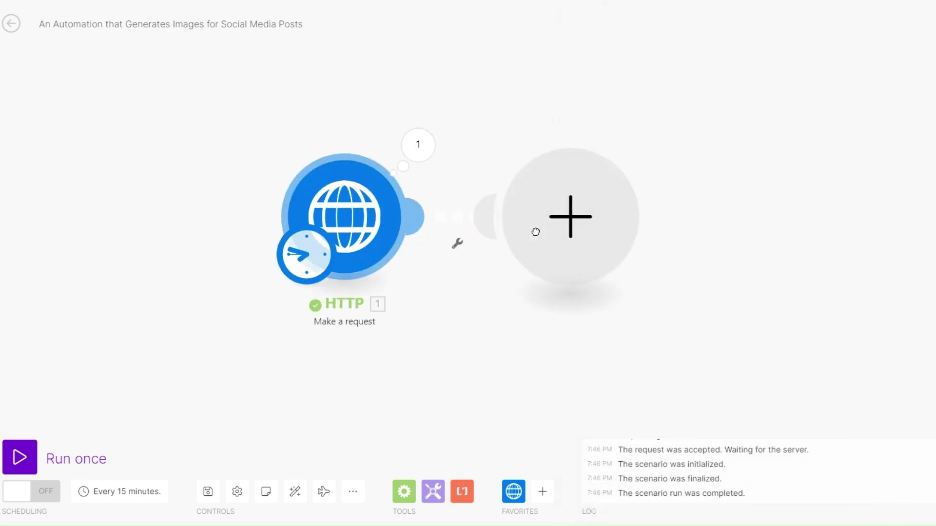
{"action": "left_click", "coordinate": [696, 330]}
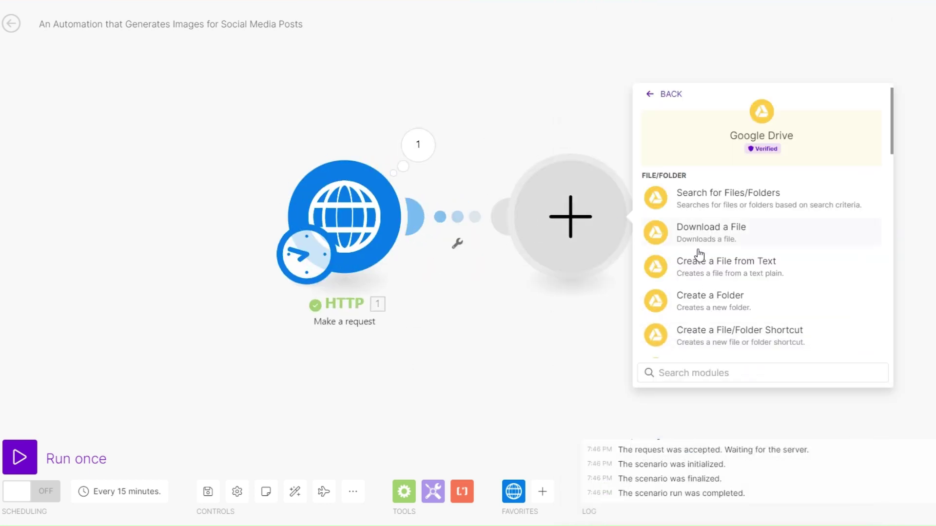
{"action": "scroll", "coordinate": [700, 253], "scroll_direction": "down", "scroll_amount": 5}
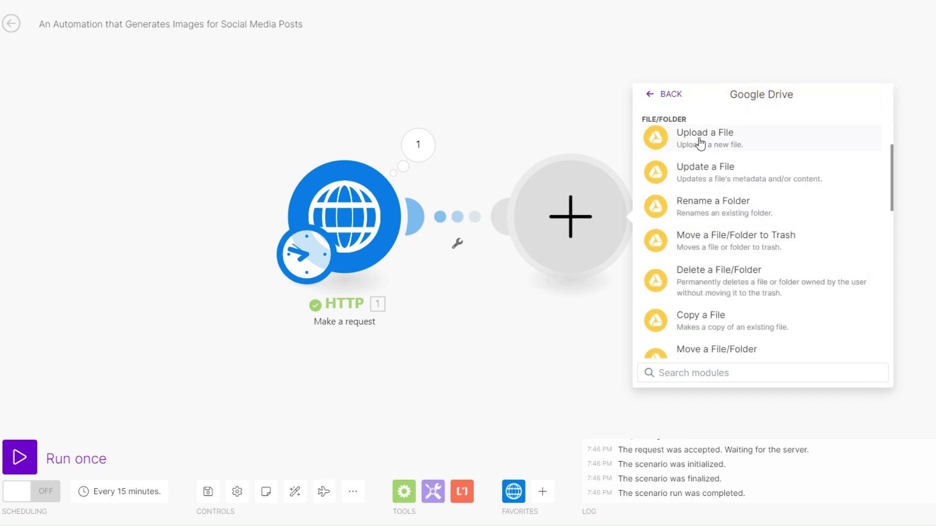
{"action": "left_click", "coordinate": [697, 139]}
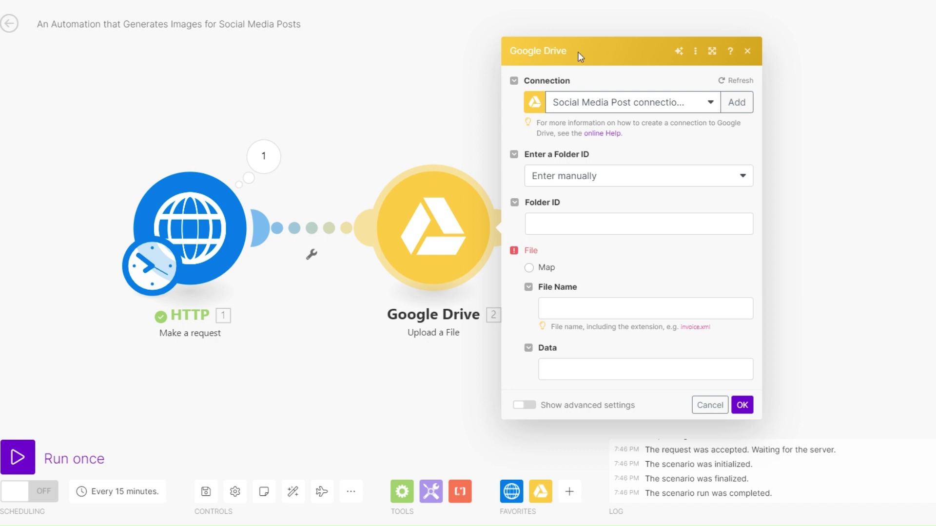
{"action": "left_click", "coordinate": [723, 104]}
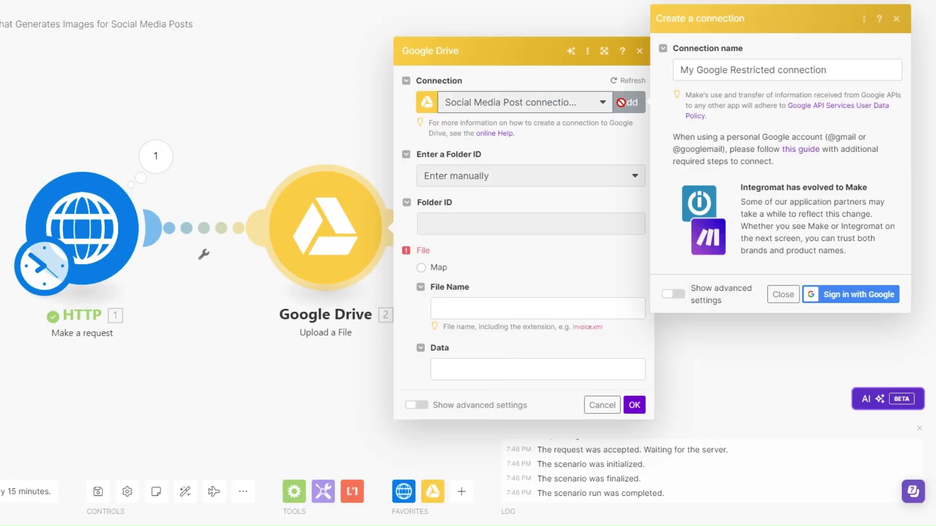
{"action": "left_click", "coordinate": [675, 294]}
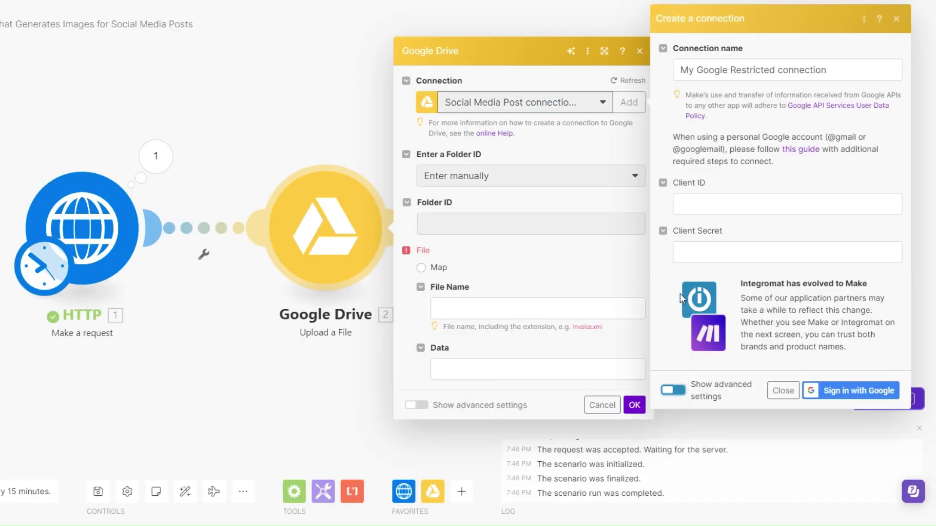
{"action": "left_click", "coordinate": [721, 201]}
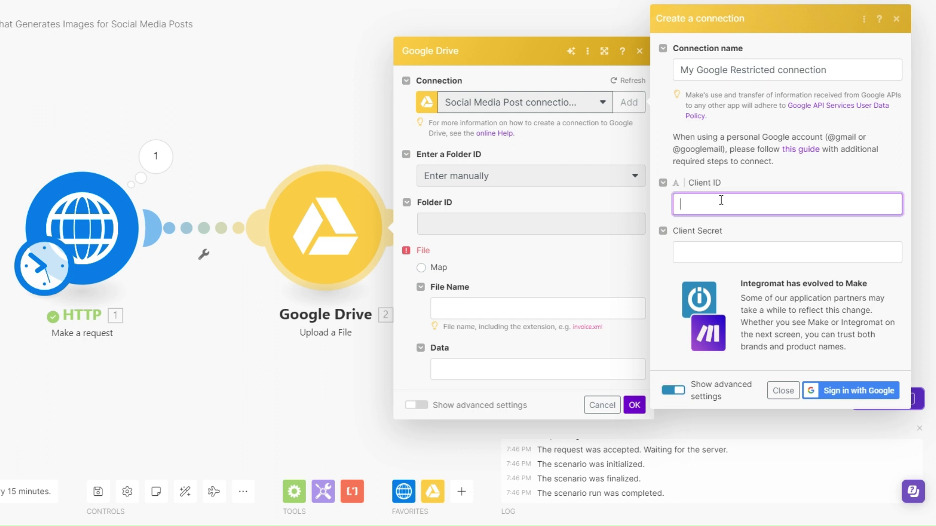
{"action": "left_click", "coordinate": [707, 258]}
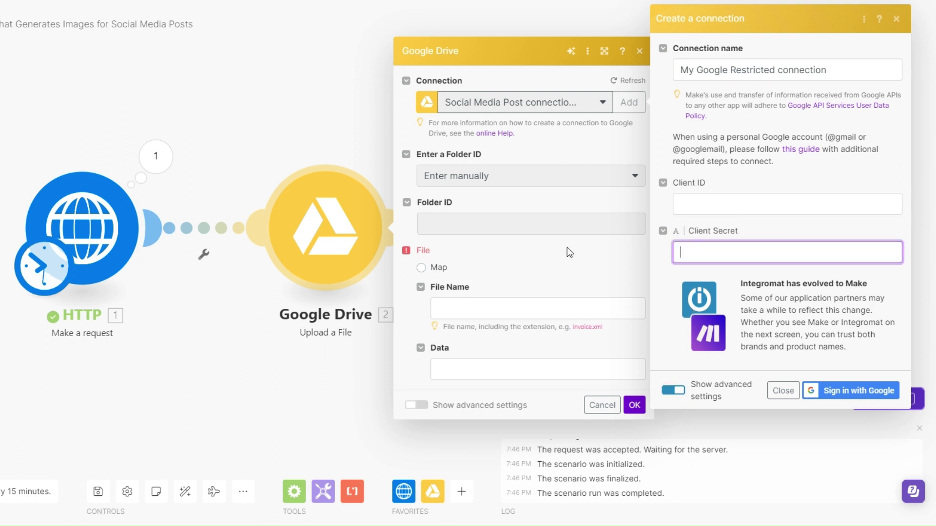
{"action": "key", "text": "Escape"}
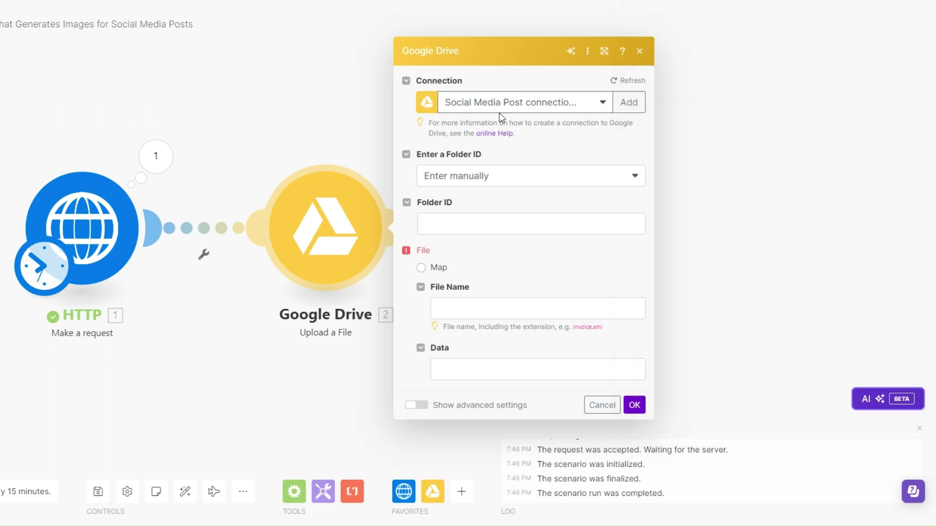
Step: Set the upload's folder to be selected from the list and choose the root folder (/) of My Drive
{"action": "left_click", "coordinate": [489, 186]}
{"action": "left_click", "coordinate": [476, 215]}
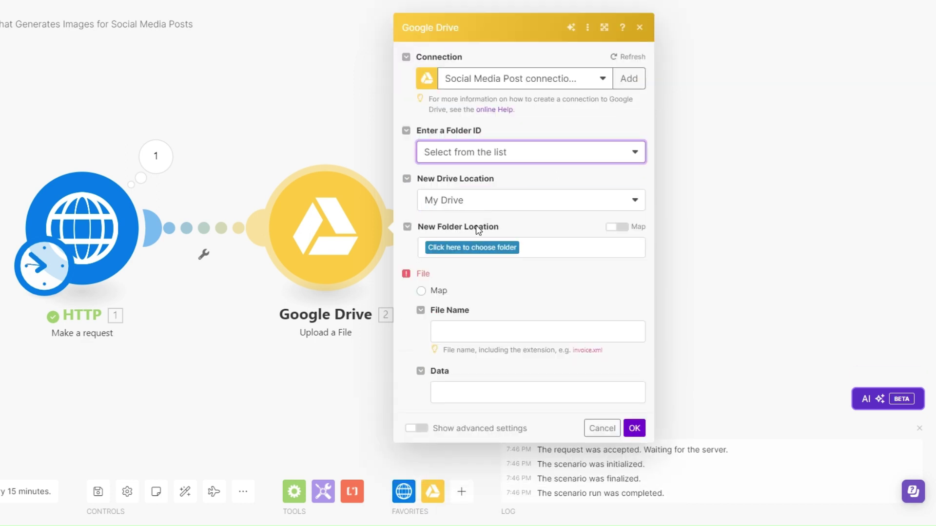
{"action": "left_click", "coordinate": [473, 248]}
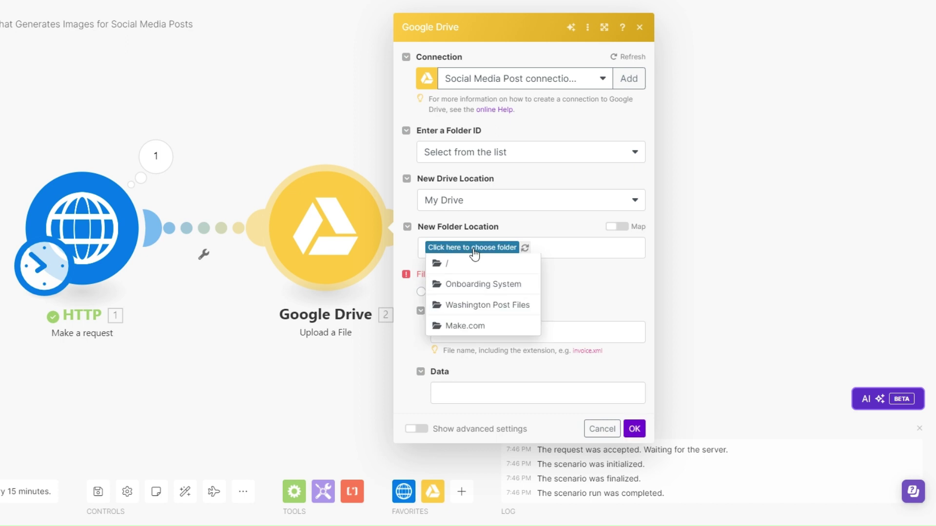
{"action": "left_click", "coordinate": [472, 269]}
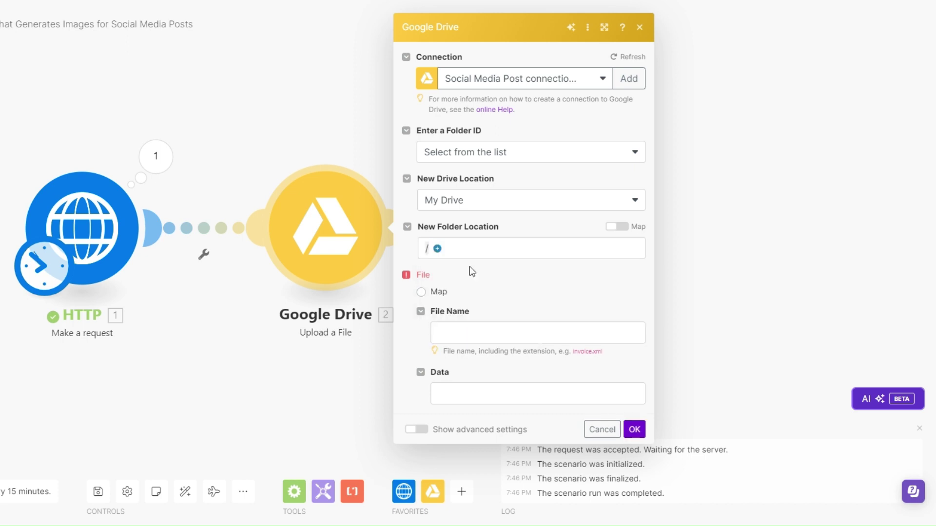
Step: Map the uploaded file with the name Social Media Posts and the HTTP module's Data output as its content, and save the module
{"action": "left_click", "coordinate": [421, 293]}
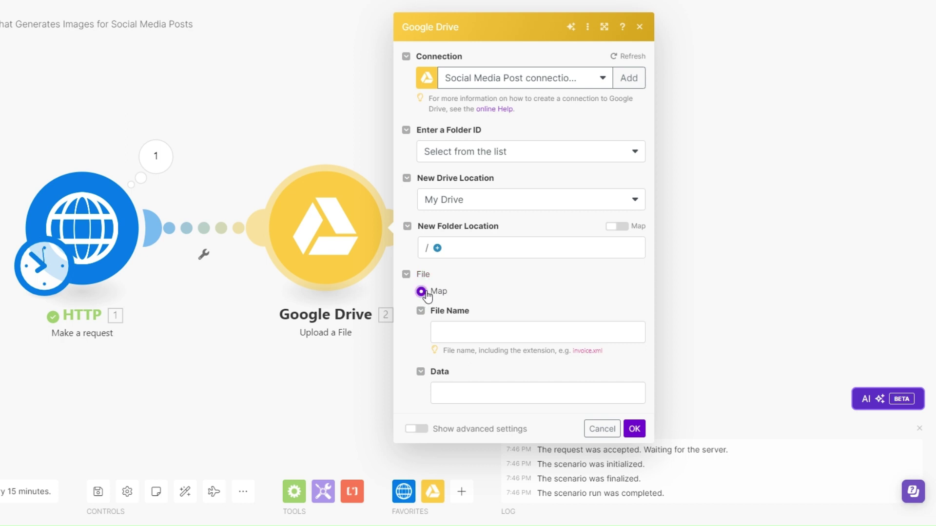
{"action": "left_click", "coordinate": [473, 327]}
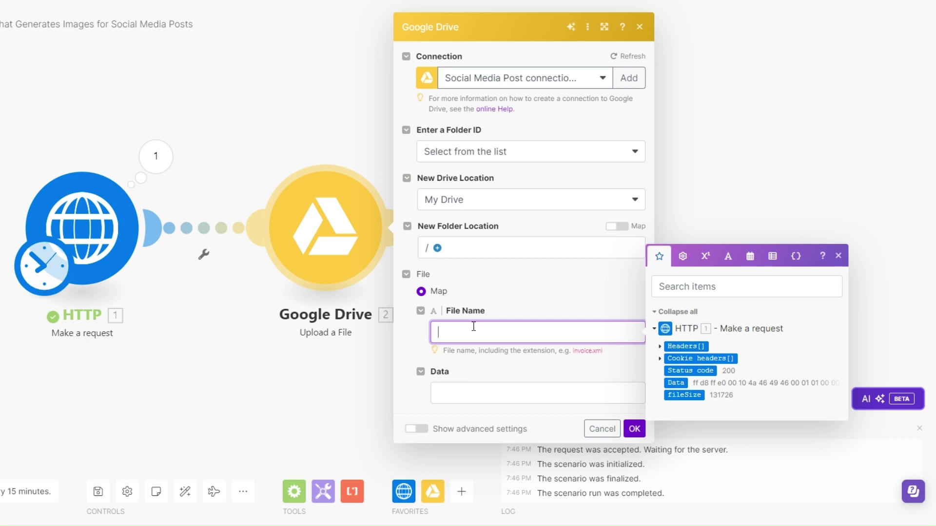
{"action": "type", "text": "Social Media Posts"}
{"action": "left_click", "coordinate": [469, 385]}
{"action": "left_click", "coordinate": [675, 444]}
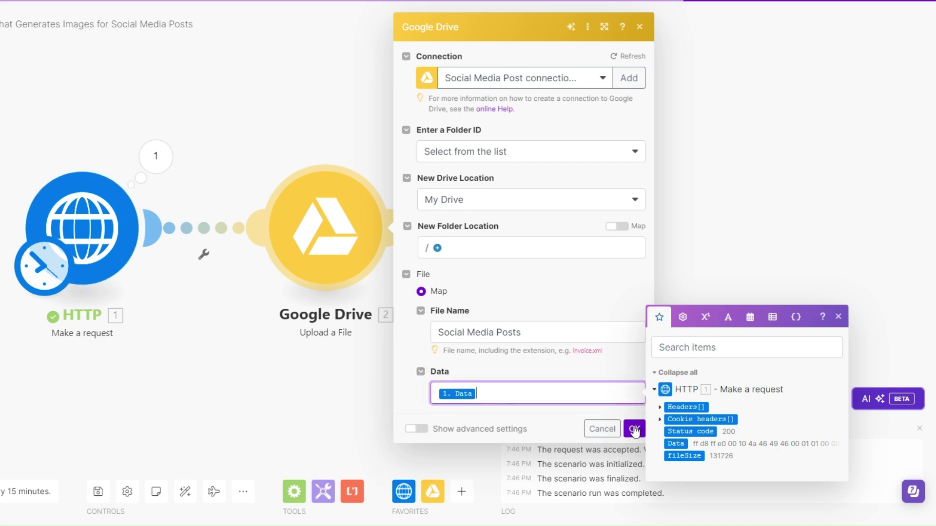
{"action": "left_click", "coordinate": [634, 429]}
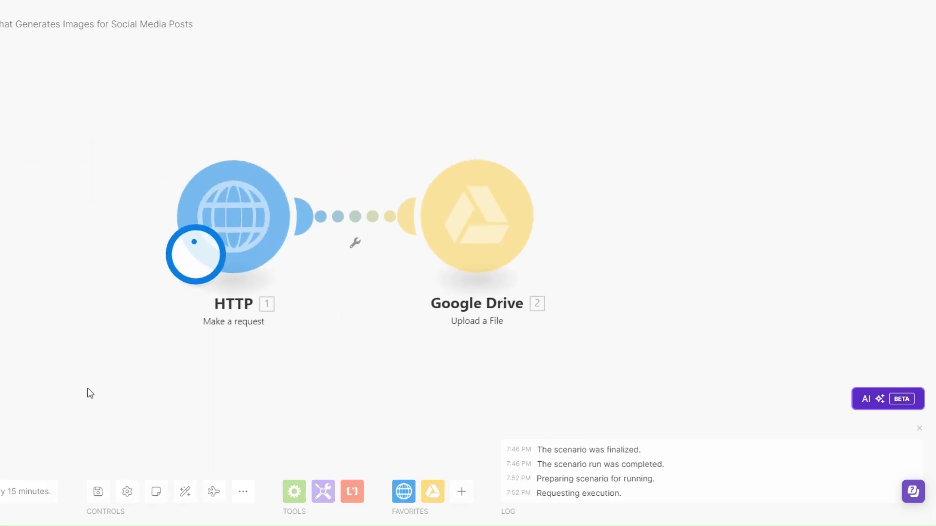
Step: Examine the Google Drive module's run output and highlight the uploaded file's web view link
{"action": "left_click", "coordinate": [391, 118]}
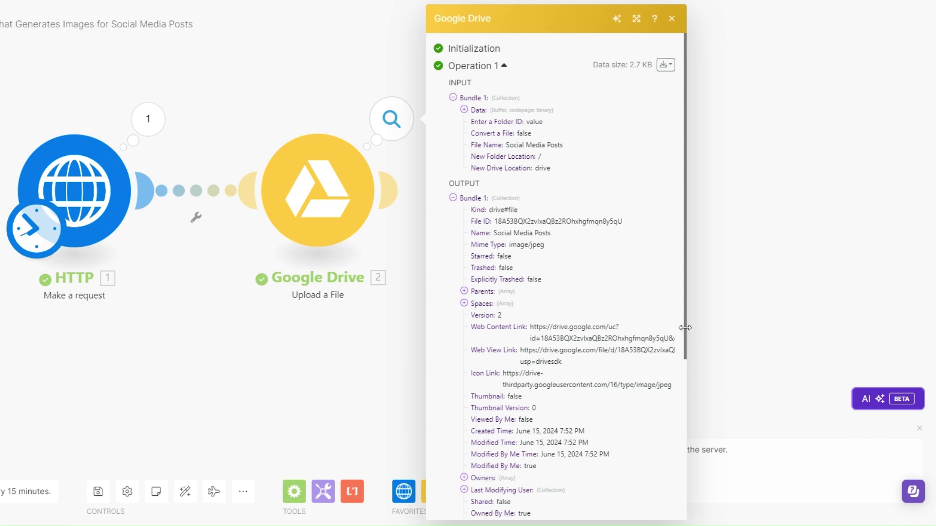
{"action": "left_click_drag", "start_coordinate": [342, 348], "coordinate": [388, 360]}
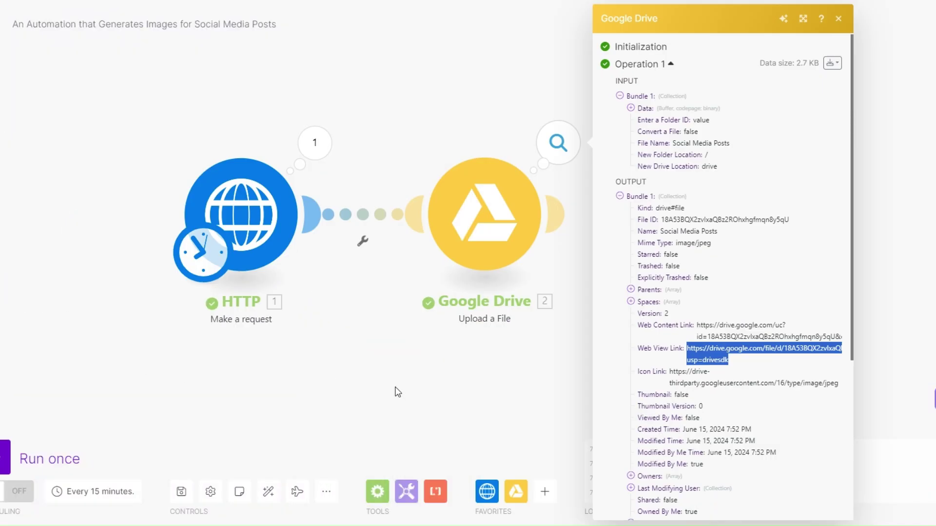
Step: Change the HTTP request's inputs prompt to "An AI human working on a computer in an office", save it, and run the scenario once
{"action": "left_click", "coordinate": [267, 202]}
{"action": "scroll", "coordinate": [408, 296], "scroll_direction": "down", "scroll_amount": 3}
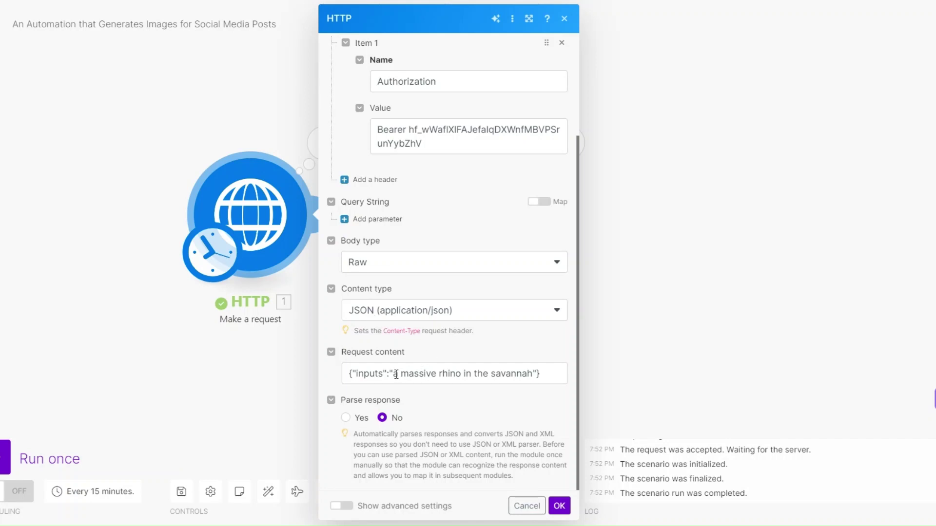
{"action": "left_click_drag", "start_coordinate": [532, 374], "coordinate": [396, 375]}
{"action": "type", "text": "An AI human working on a computer in an office"}
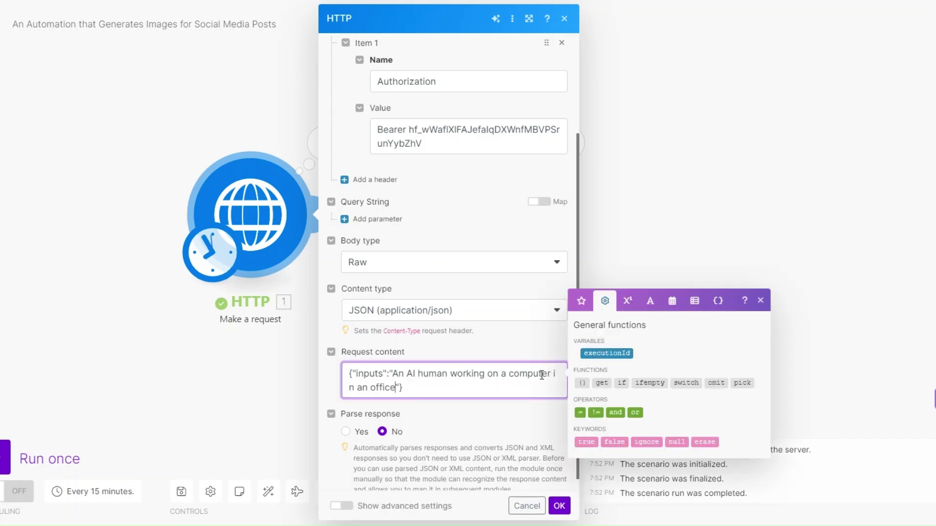
{"action": "scroll", "coordinate": [453, 453], "scroll_direction": "down", "scroll_amount": 1}
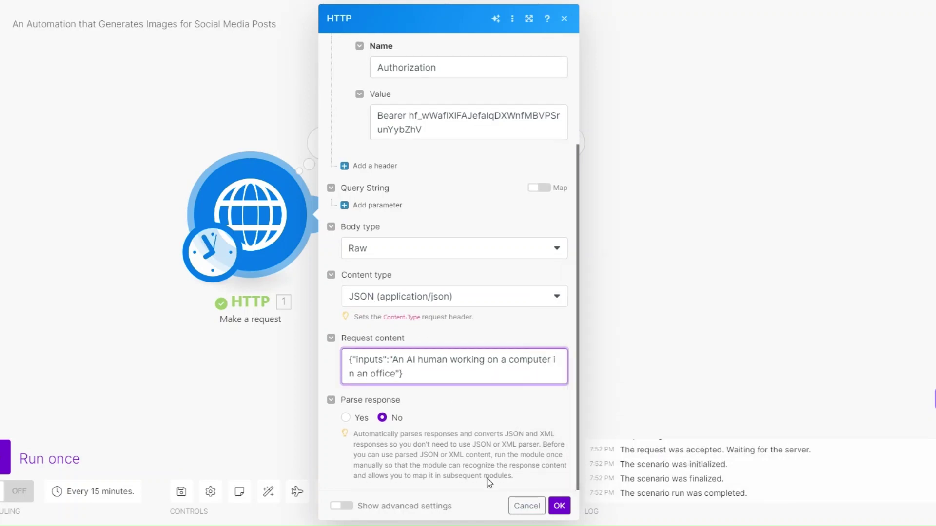
{"action": "left_click", "coordinate": [559, 505]}
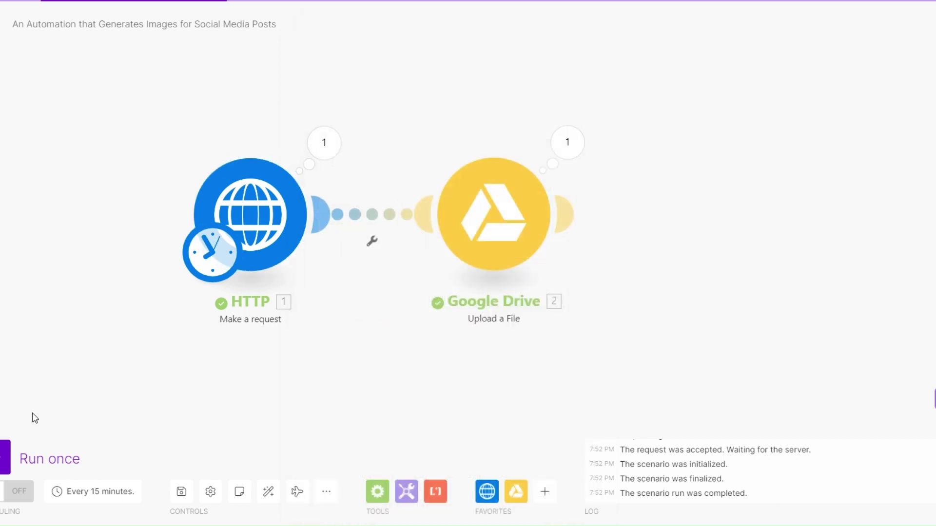
{"action": "left_click", "coordinate": [26, 453]}
Step: Inspect the HTTP module's output for the new prompt, expanding and highlighting its returned binary data
{"action": "left_click_drag", "start_coordinate": [246, 364], "coordinate": [161, 358]}
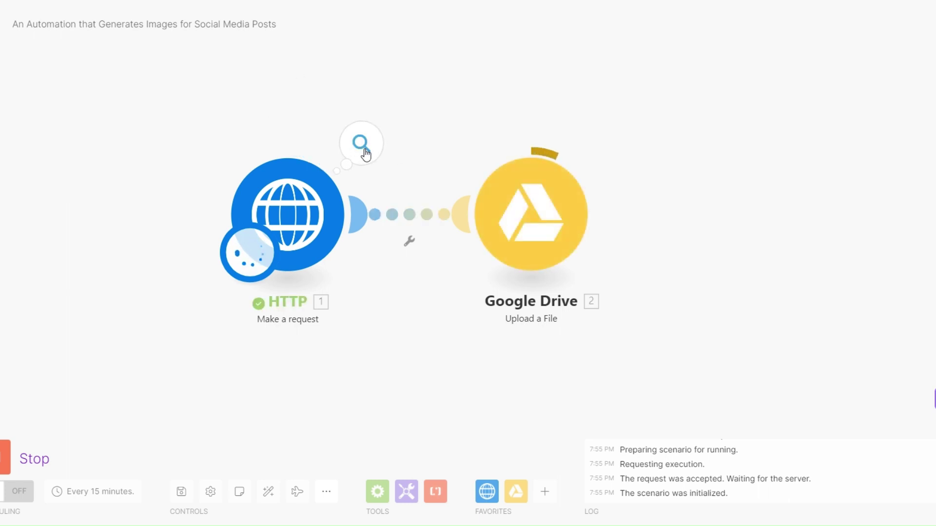
{"action": "left_click", "coordinate": [361, 144]}
{"action": "left_click", "coordinate": [433, 433]}
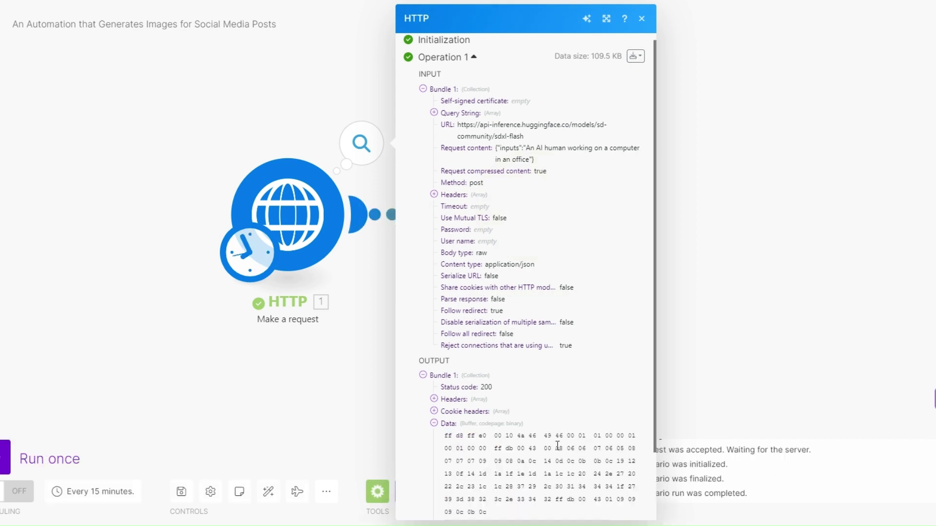
{"action": "scroll", "coordinate": [436, 370], "scroll_direction": "down", "scroll_amount": 2}
{"action": "left_click_drag", "start_coordinate": [443, 354], "coordinate": [495, 435]}
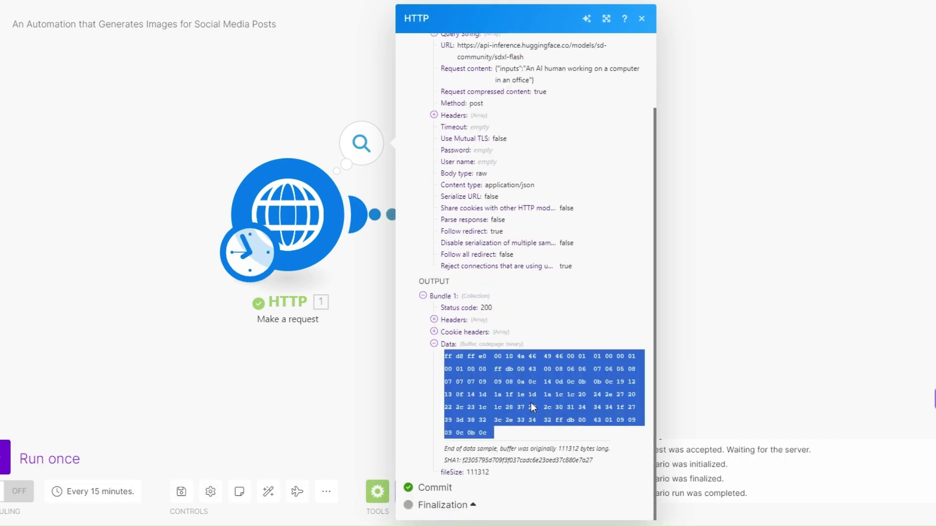
Step: Examine the Google Drive module's output for the latest run and highlight the uploaded file's web view link
{"action": "left_click", "coordinate": [388, 393]}
{"action": "left_click", "coordinate": [604, 142]}
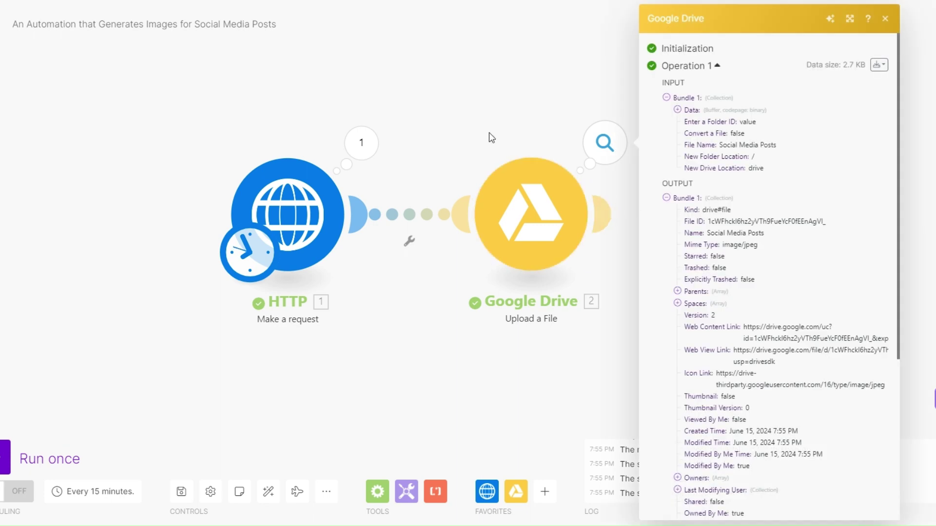
{"action": "left_click_drag", "start_coordinate": [512, 353], "coordinate": [375, 352]}
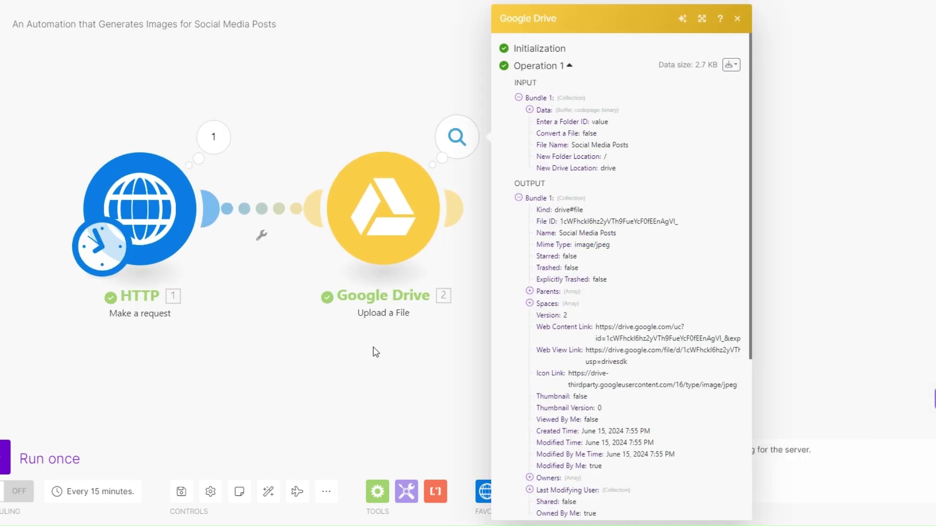
{"action": "triple_click", "coordinate": [600, 358]}
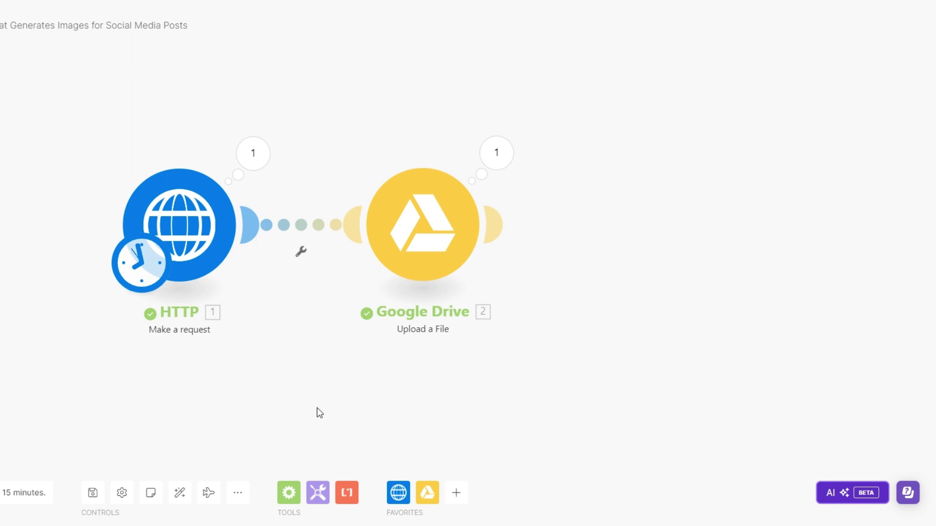
Step: Add a Facebook Pages Create a Post with Photos module after the Google Drive upload, using the Luxe Automation page
{"action": "left_click", "coordinate": [355, 210]}
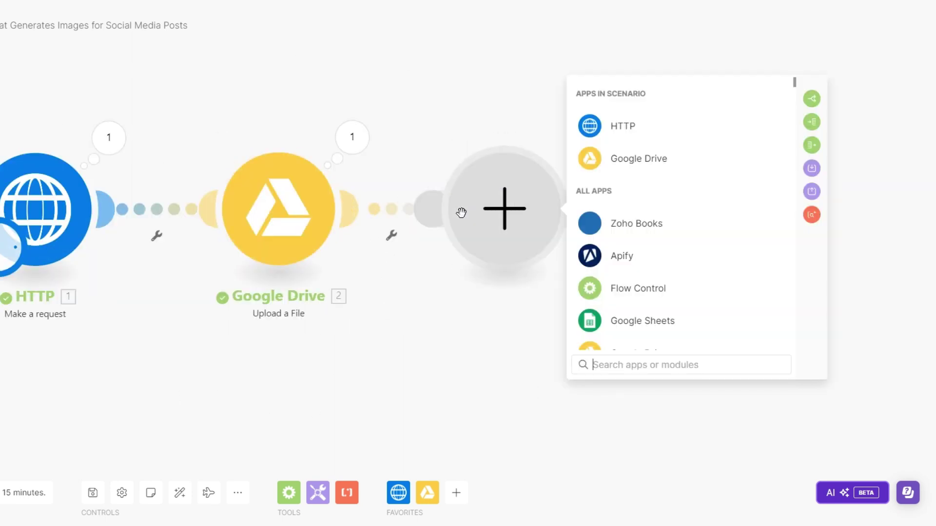
{"action": "type", "text": "f"}
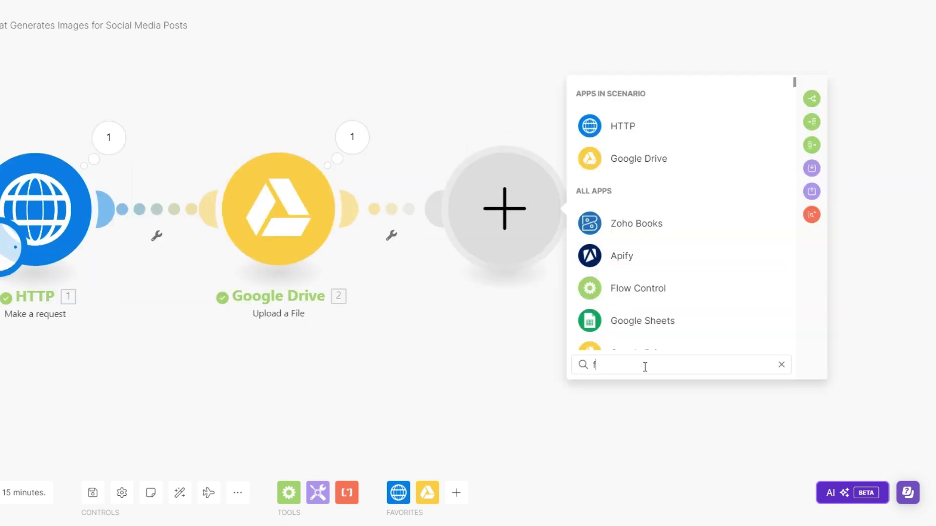
{"action": "type", "text": "ace"}
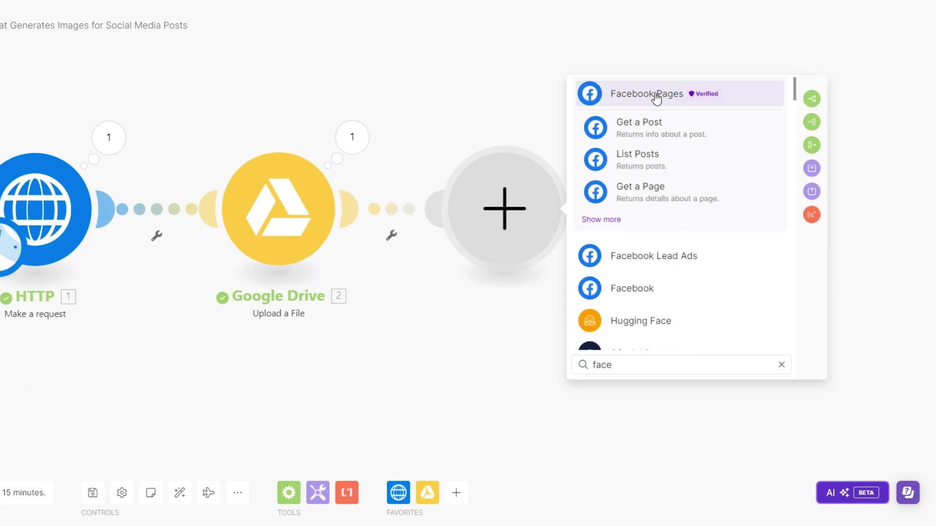
{"action": "left_click", "coordinate": [656, 98]}
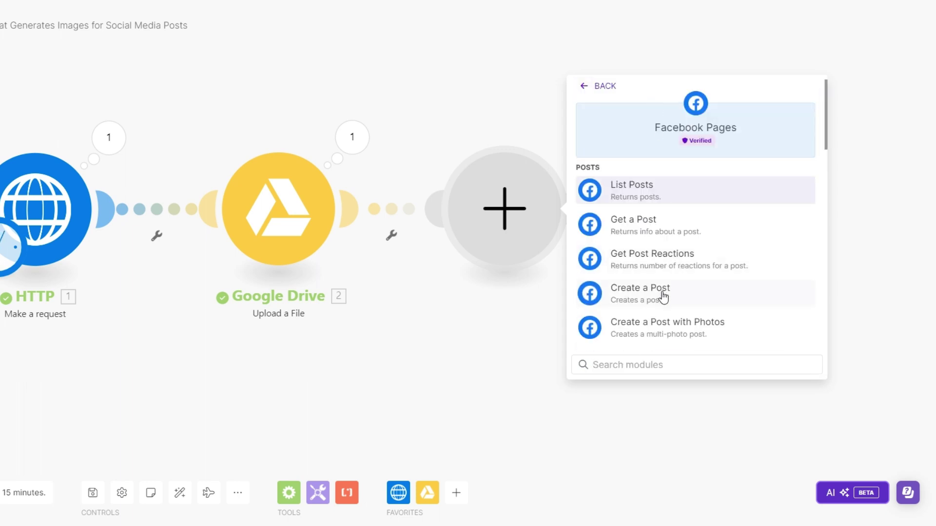
{"action": "scroll", "coordinate": [667, 289], "scroll_direction": "down", "scroll_amount": 1}
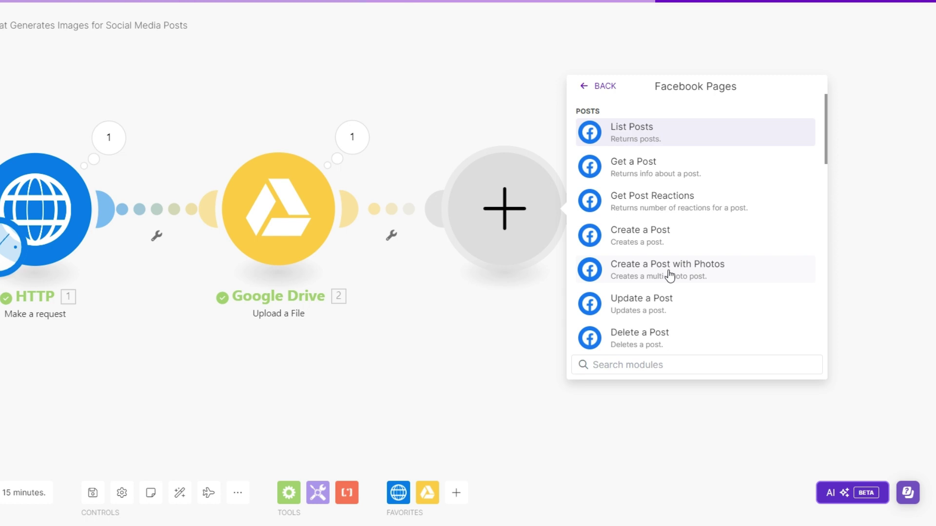
{"action": "left_click", "coordinate": [670, 275]}
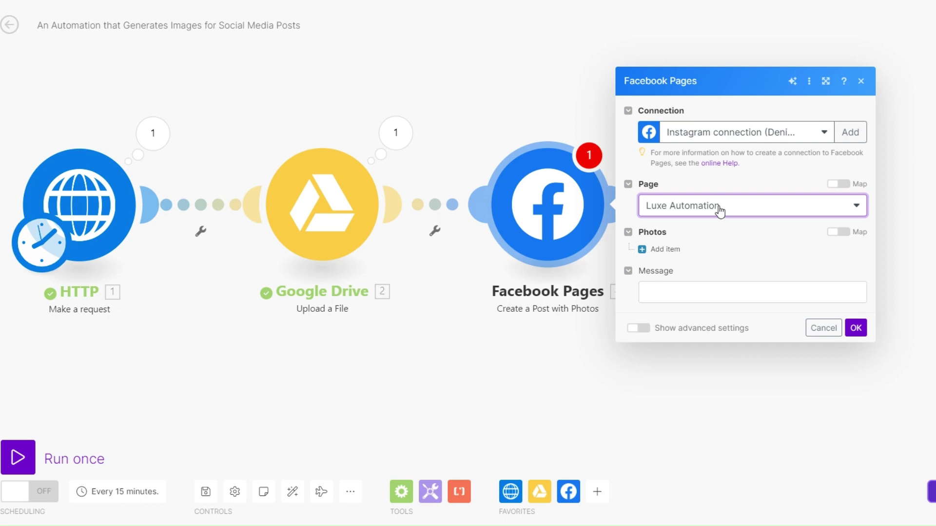
Step: Add a photo item with a mapped file, using the Google Drive Name as file name and Web View Link as data
{"action": "left_click", "coordinate": [664, 250]}
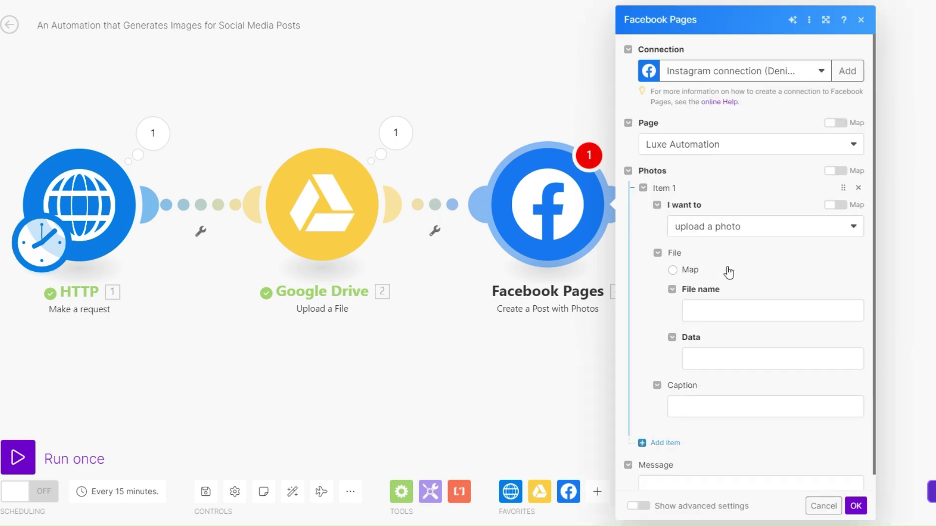
{"action": "left_click", "coordinate": [673, 271]}
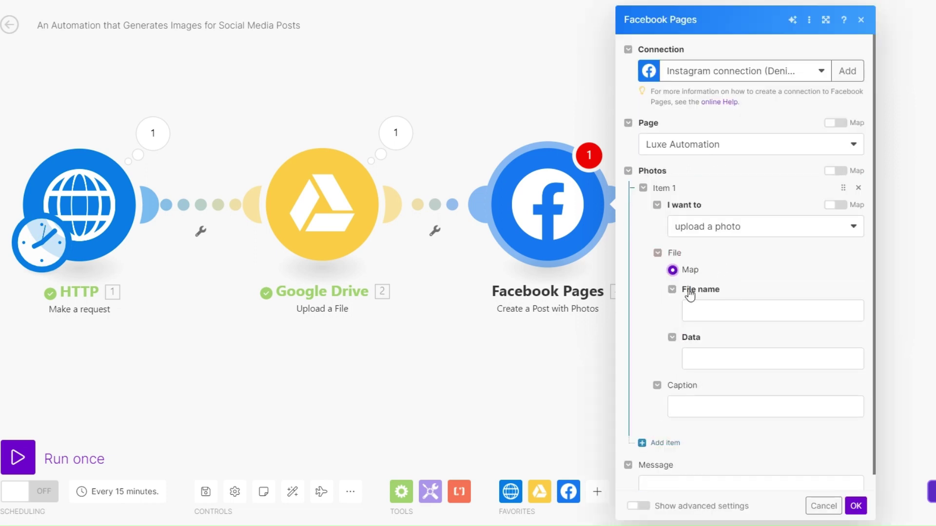
{"action": "left_click", "coordinate": [713, 311]}
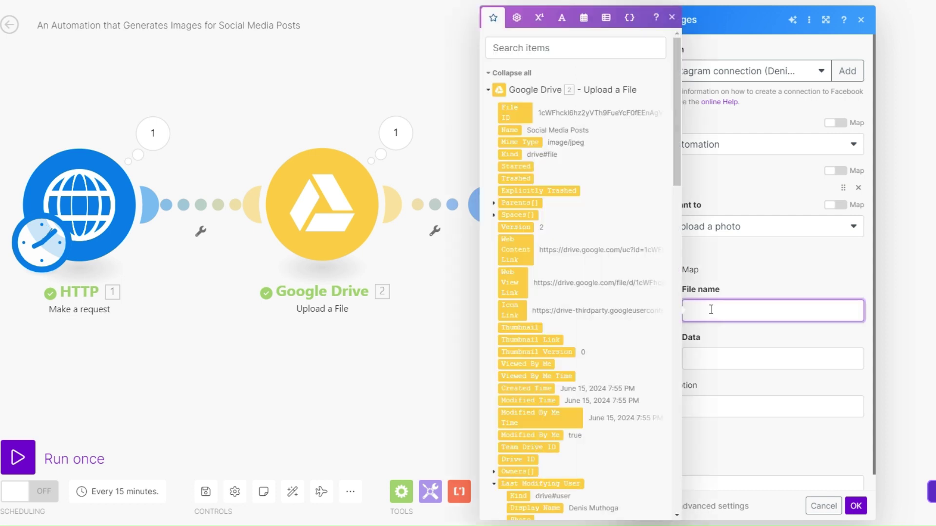
{"action": "left_click", "coordinate": [510, 130]}
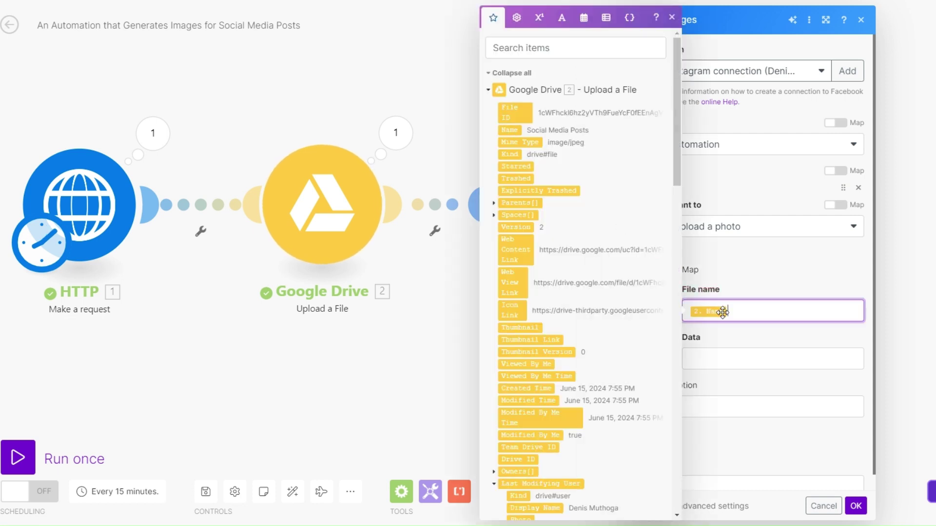
{"action": "left_click", "coordinate": [721, 356]}
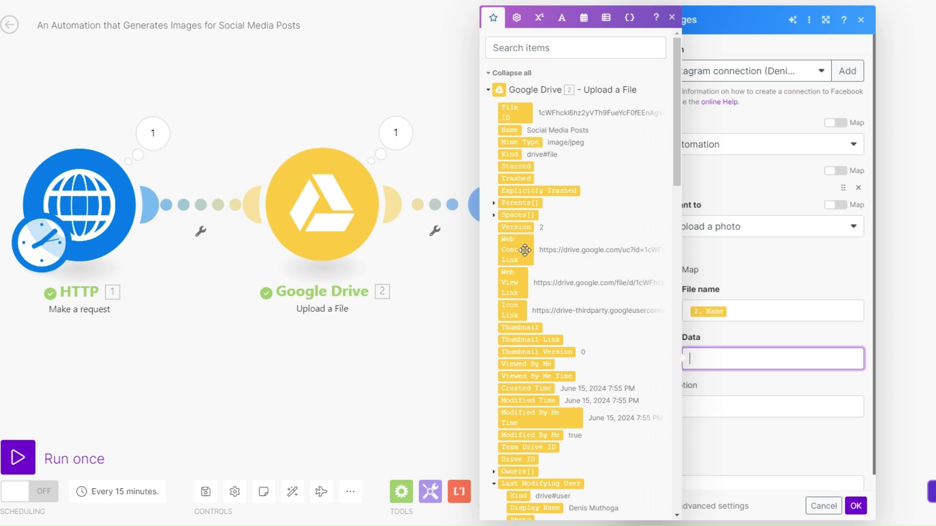
{"action": "left_click", "coordinate": [514, 285]}
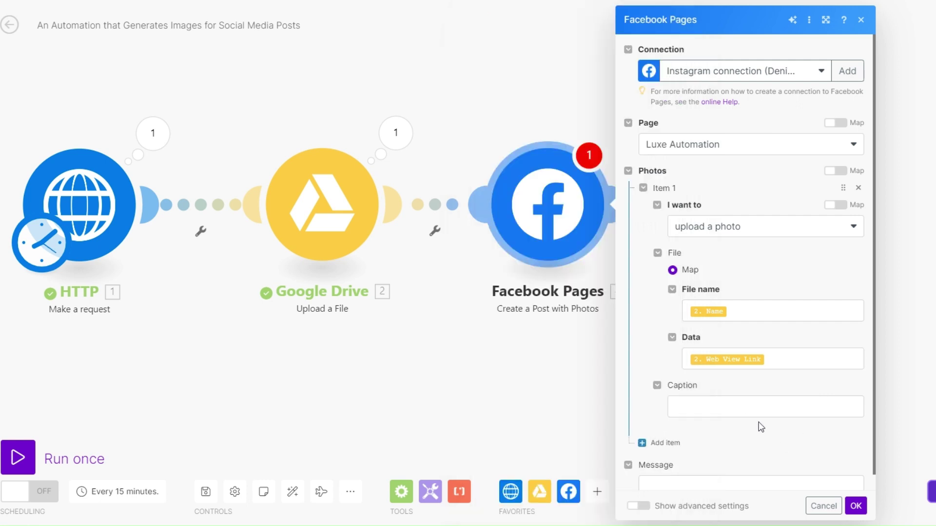
Step: Caption the photo "An AI Image generated from an automation on make." and save the Facebook Pages module
{"action": "left_click", "coordinate": [711, 410]}
{"action": "type", "text": "An AI Image generated from an automation on make."}
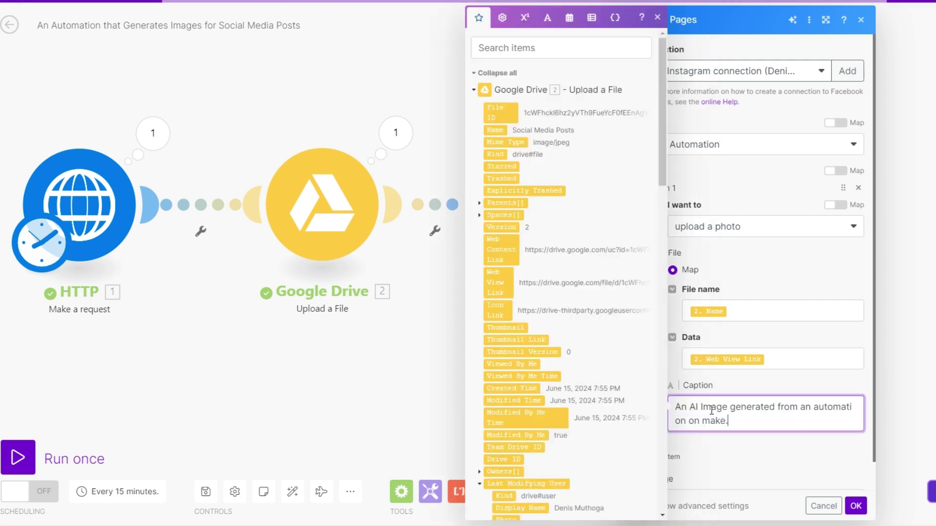
{"action": "left_click", "coordinate": [765, 445]}
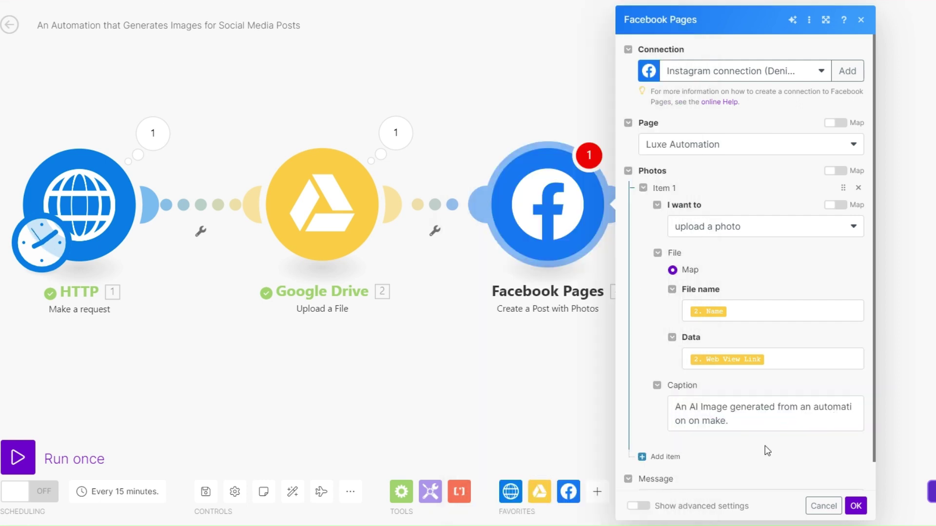
{"action": "left_click", "coordinate": [855, 506]}
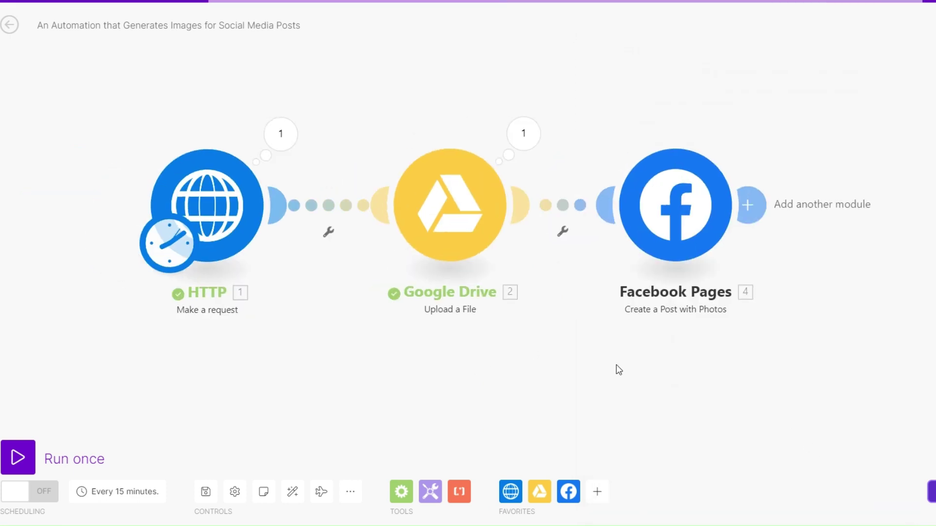
Step: Change the HTTP request's inputs prompt to "An old woman driving a new BMW car" and save the module
{"action": "left_click", "coordinate": [207, 210]}
{"action": "scroll", "coordinate": [369, 306], "scroll_direction": "down", "scroll_amount": 3}
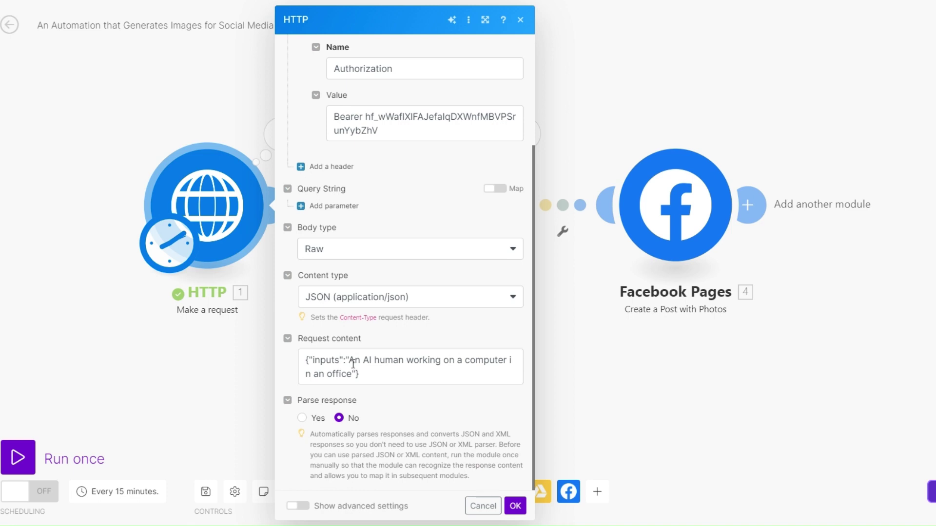
{"action": "key", "text": "ctrl+a"}
{"action": "type", "text": "{\"inputs\":\"An old woman driving a new BMW car\"}"}
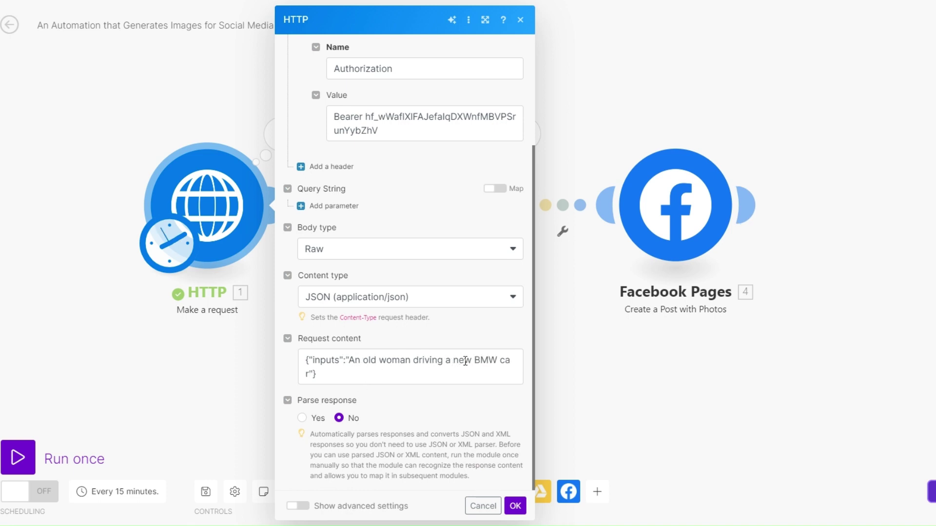
{"action": "left_click", "coordinate": [515, 505]}
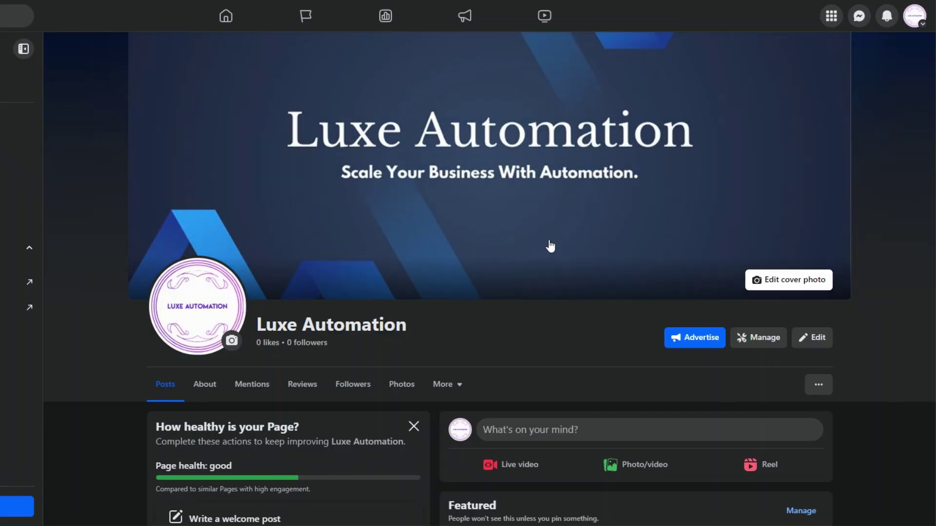
Step: Look through the Luxe Automation Facebook page, run the Make scenario once, and open the Facebook Pages module
{"action": "scroll", "coordinate": [541, 249], "scroll_direction": "down", "scroll_amount": 5}
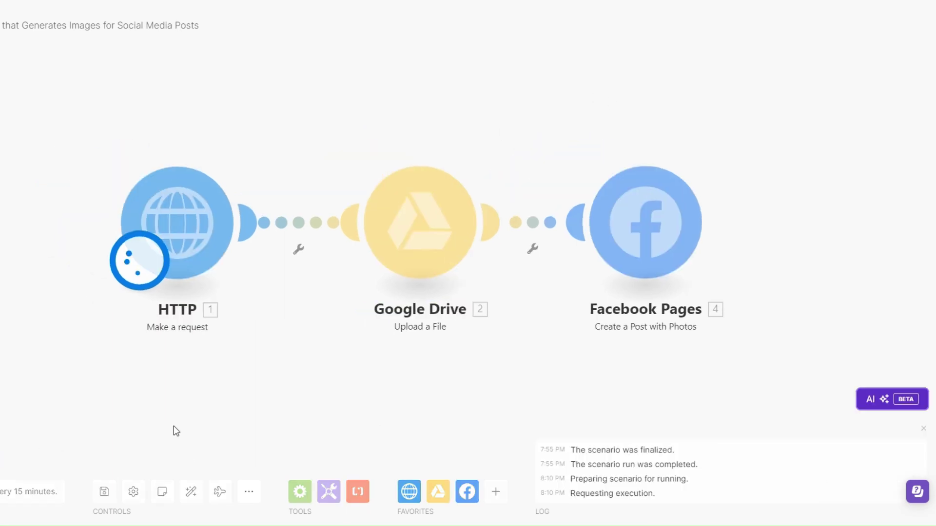
{"action": "left_click_drag", "start_coordinate": [157, 416], "coordinate": [119, 399]}
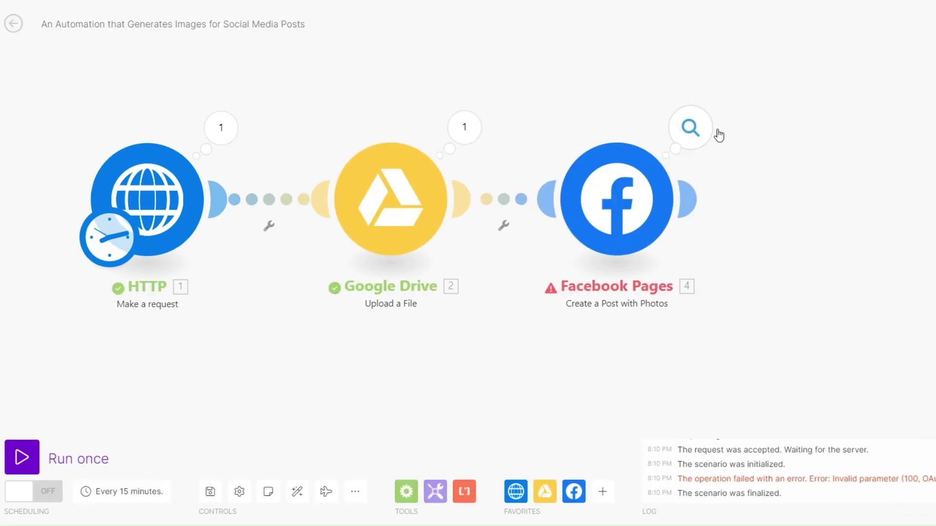
{"action": "left_click", "coordinate": [629, 200]}
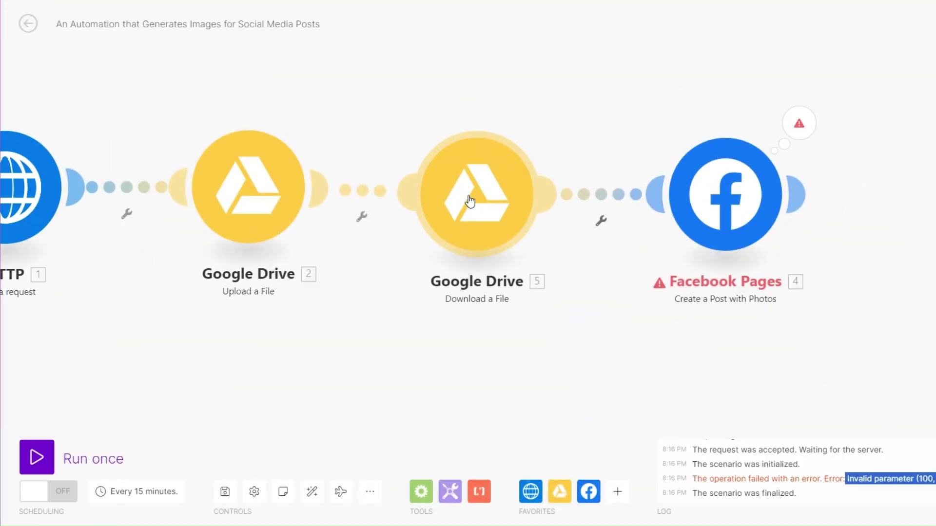
Step: Check that the Google Drive Download a File module uses the uploaded file's File ID, entered manually, and save it
{"action": "left_click", "coordinate": [471, 201]}
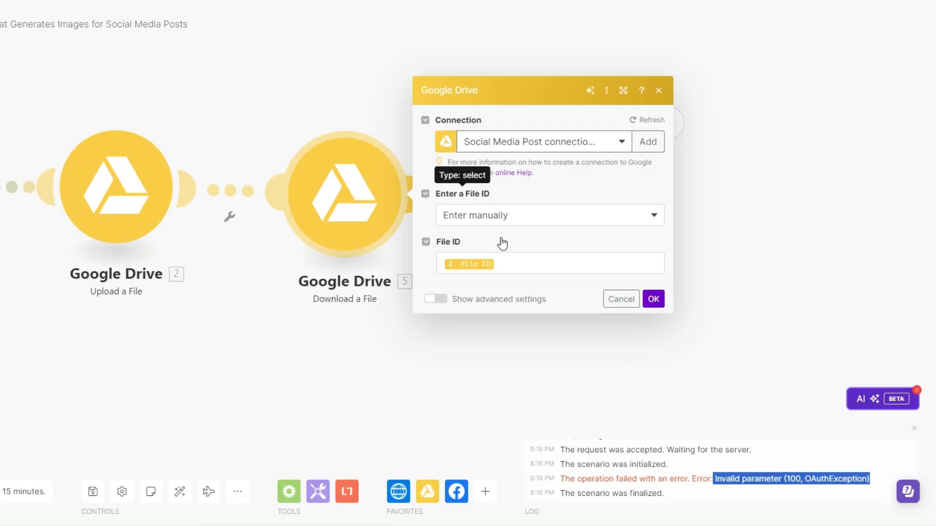
{"action": "left_click", "coordinate": [509, 265]}
{"action": "left_click", "coordinate": [653, 299]}
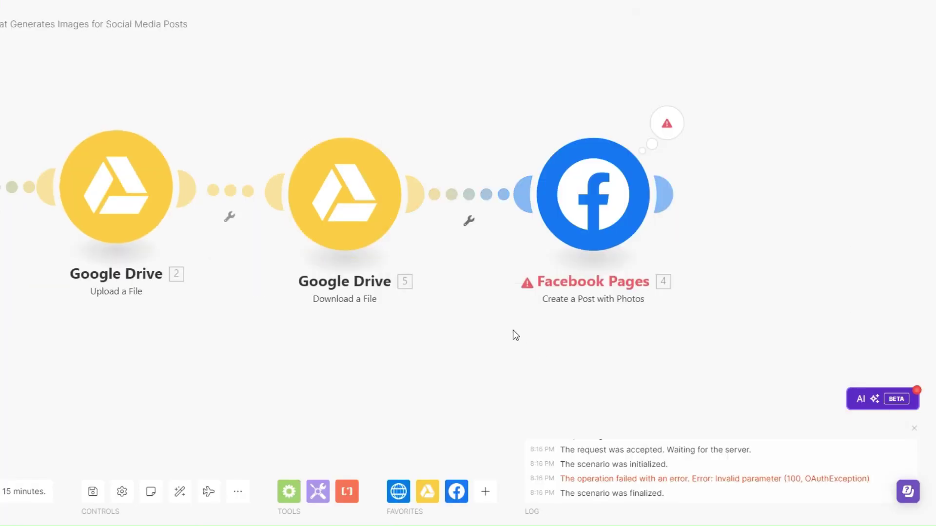
Step: Unlink Facebook Pages from the Google Drive Download a File module, run the scenario once, and inspect the download's output
{"action": "right_click", "coordinate": [472, 197]}
{"action": "left_click", "coordinate": [516, 223]}
{"action": "left_click_drag", "start_coordinate": [403, 350], "coordinate": [553, 348]}
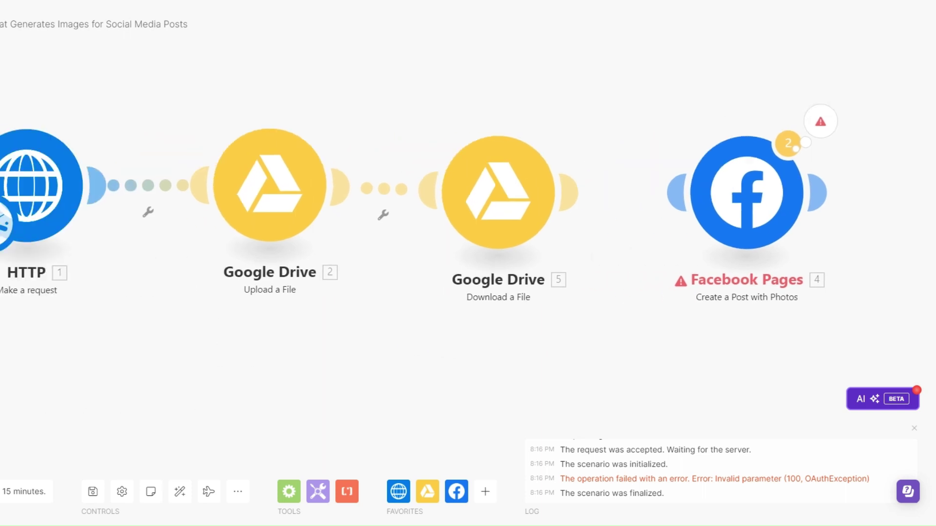
{"action": "left_click_drag", "start_coordinate": [162, 403], "coordinate": [102, 383]}
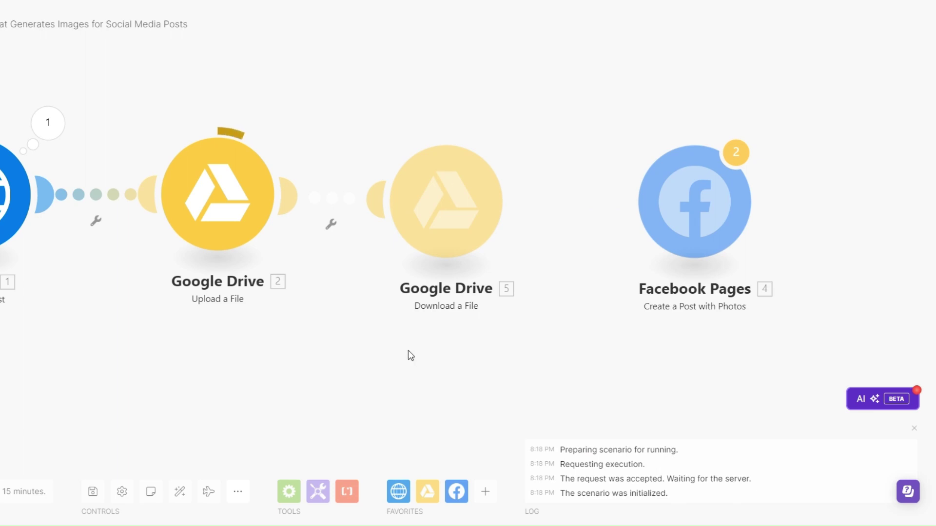
{"action": "scroll", "coordinate": [342, 370], "scroll_direction": "right", "scroll_amount": 5}
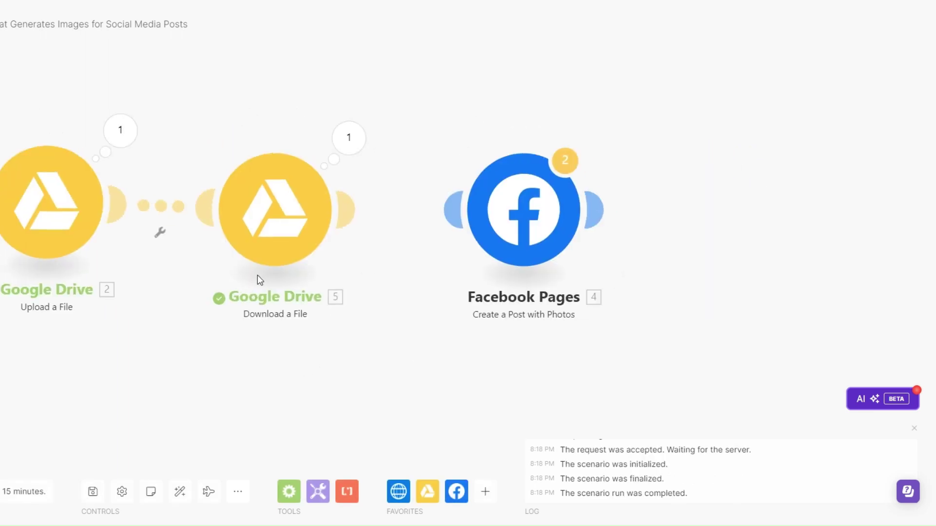
{"action": "left_click", "coordinate": [359, 143]}
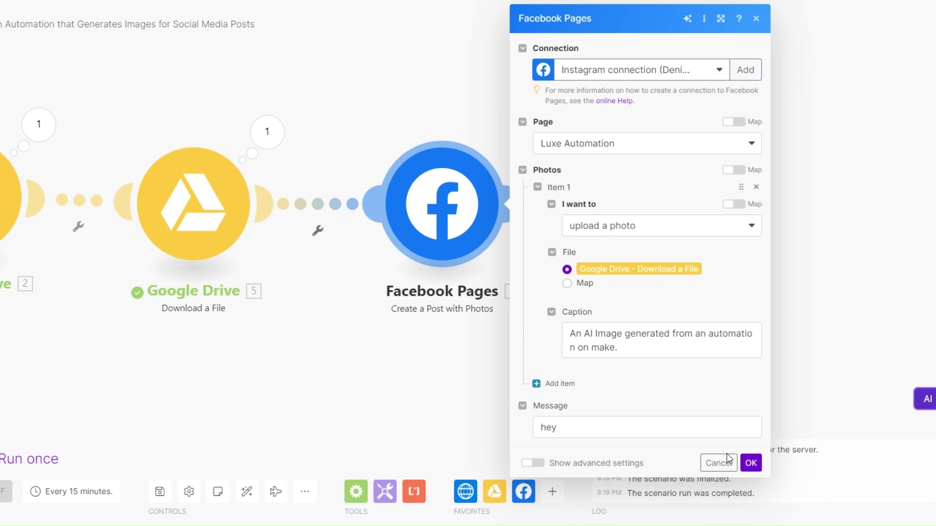
Step: Save the relinked Facebook Pages module with Google Drive - Download a File as photo source and message "hey", and run the scenario
{"action": "left_click", "coordinate": [750, 463]}
{"action": "left_click_drag", "start_coordinate": [437, 377], "coordinate": [514, 378]}
{"action": "left_click_drag", "start_coordinate": [513, 378], "coordinate": [791, 395]}
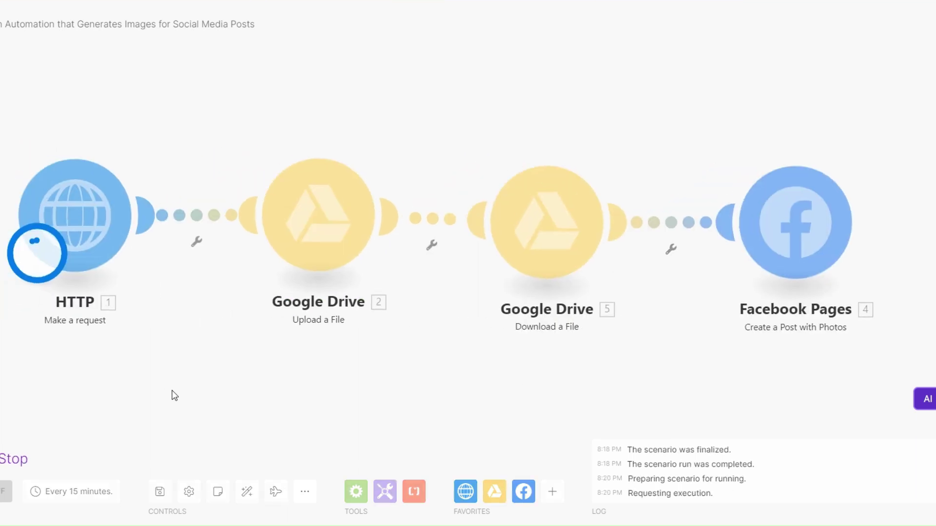
{"action": "left_click_drag", "start_coordinate": [148, 387], "coordinate": [80, 346]}
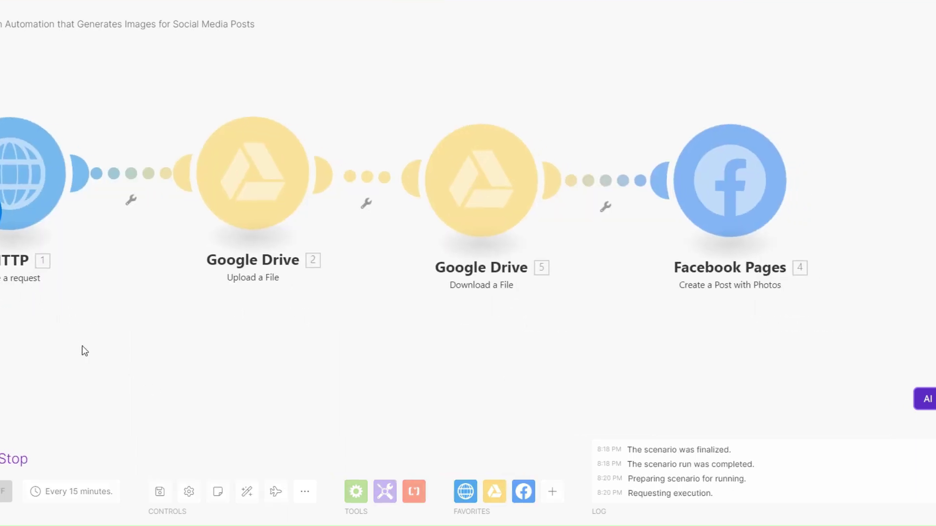
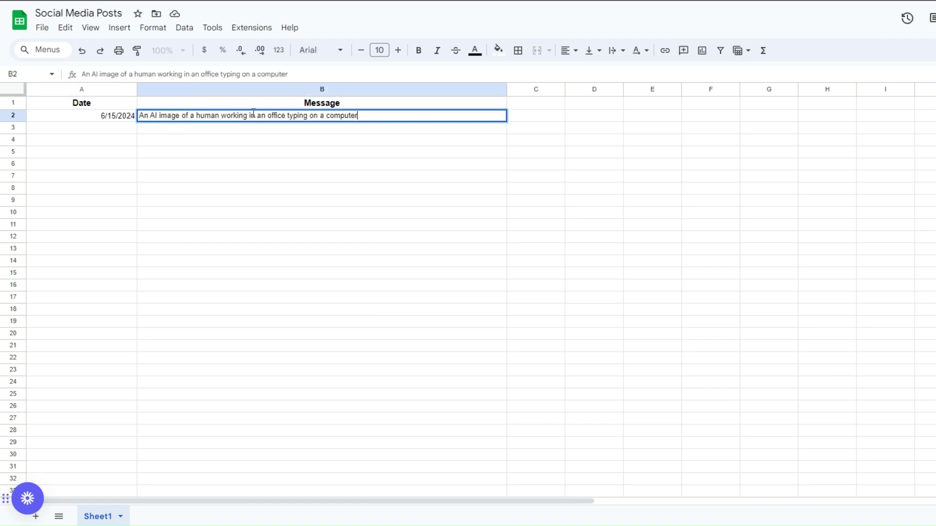
Step: In the Social Media Posts Google Sheet, enter "An AI image of a human working in an office typing on a computer" in B2
{"action": "left_click", "coordinate": [368, 142]}
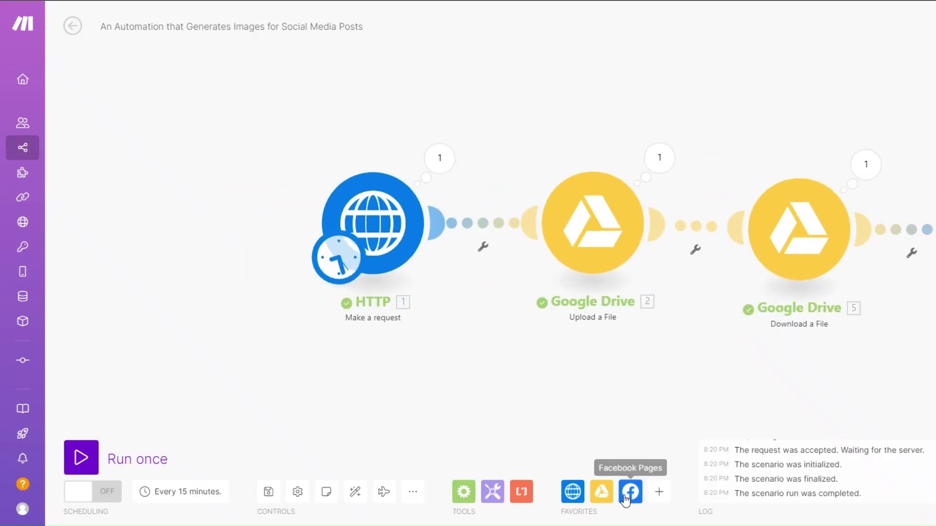
Step: Add a Google Sheets Search Rows module to the Make scenario
{"action": "left_click", "coordinate": [658, 492]}
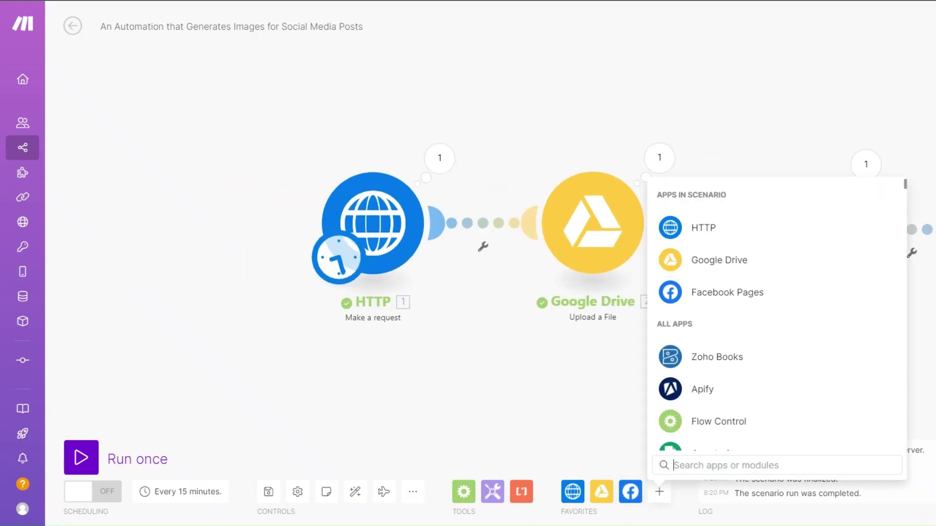
{"action": "scroll", "coordinate": [728, 419], "scroll_direction": "down", "scroll_amount": 2}
{"action": "left_click", "coordinate": [727, 407]}
{"action": "scroll", "coordinate": [729, 407], "scroll_direction": "down", "scroll_amount": 5}
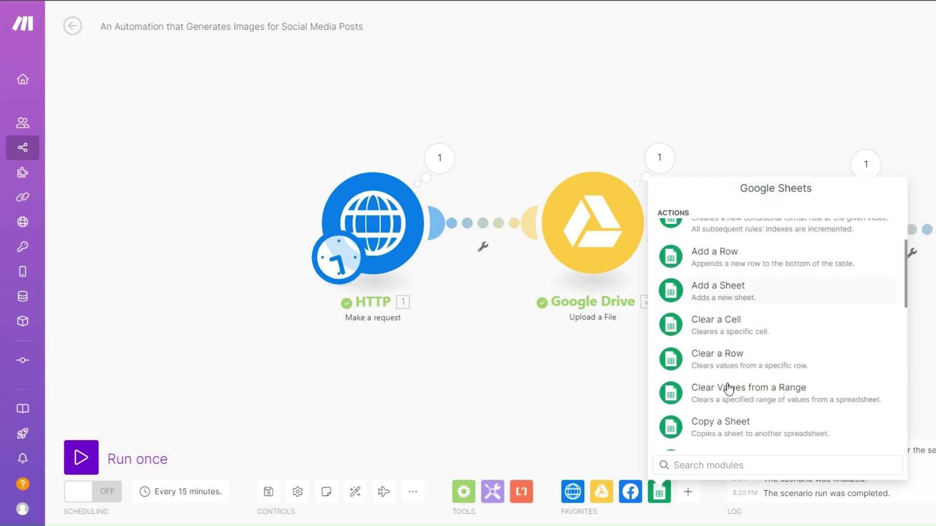
{"action": "type", "text": "se"}
{"action": "left_click", "coordinate": [724, 371]}
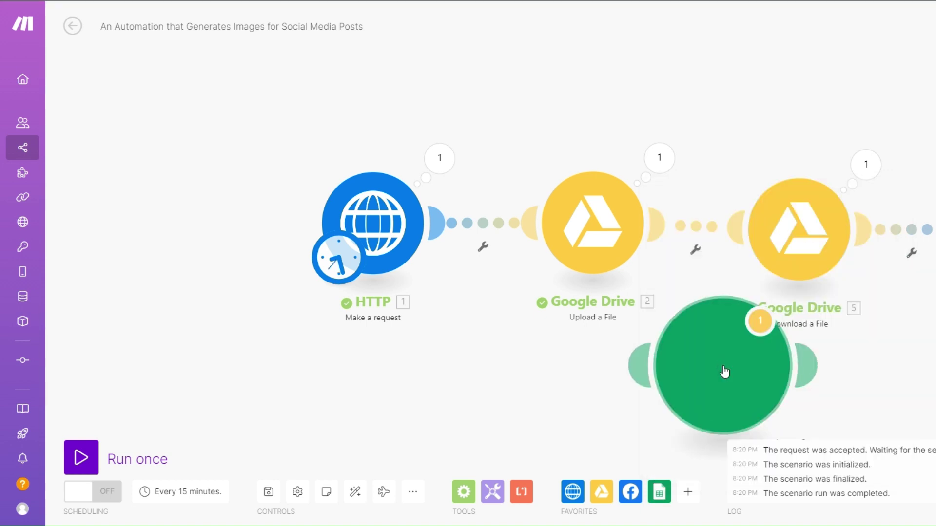
Step: Connect the Google Sheets Search Rows module in front of the HTTP module as the scenario's first module and auto-align the modules
{"action": "left_click_drag", "start_coordinate": [723, 373], "coordinate": [142, 222]}
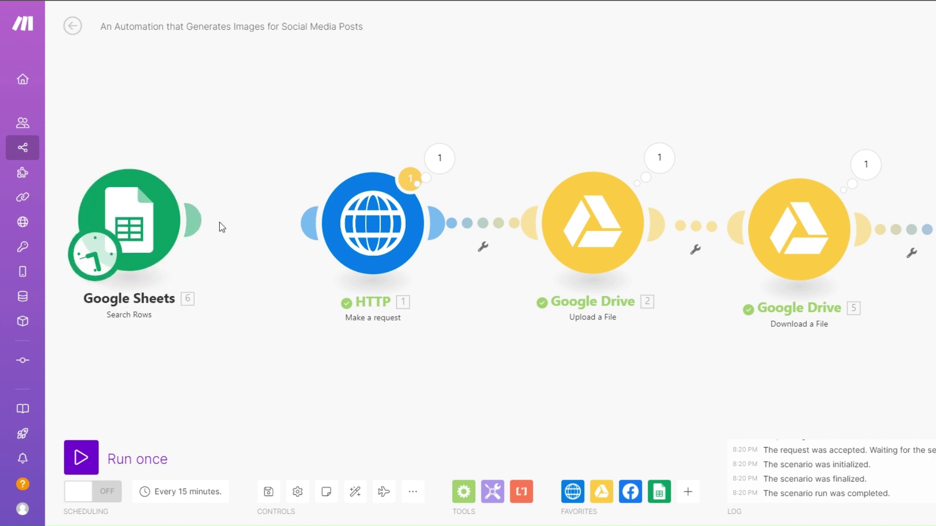
{"action": "left_click_drag", "start_coordinate": [207, 333], "coordinate": [281, 336]}
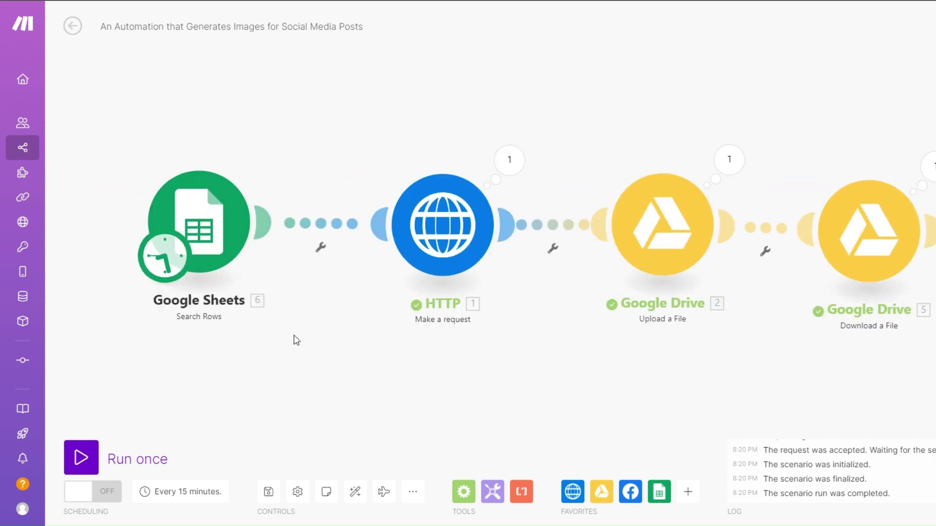
{"action": "left_click", "coordinate": [354, 492]}
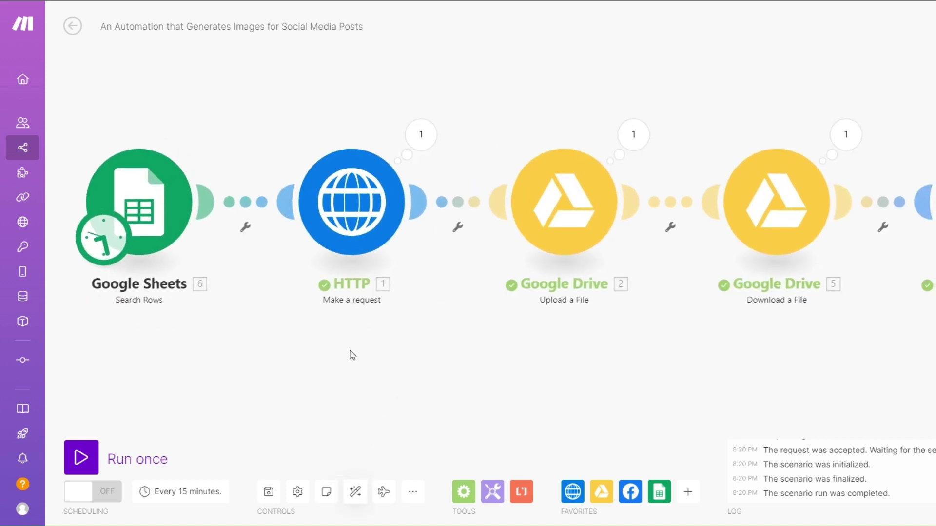
Step: Choose the Social Media Posts spreadsheet from My Drive as the source of the Google Sheets Search Rows module
{"action": "left_click", "coordinate": [154, 206]}
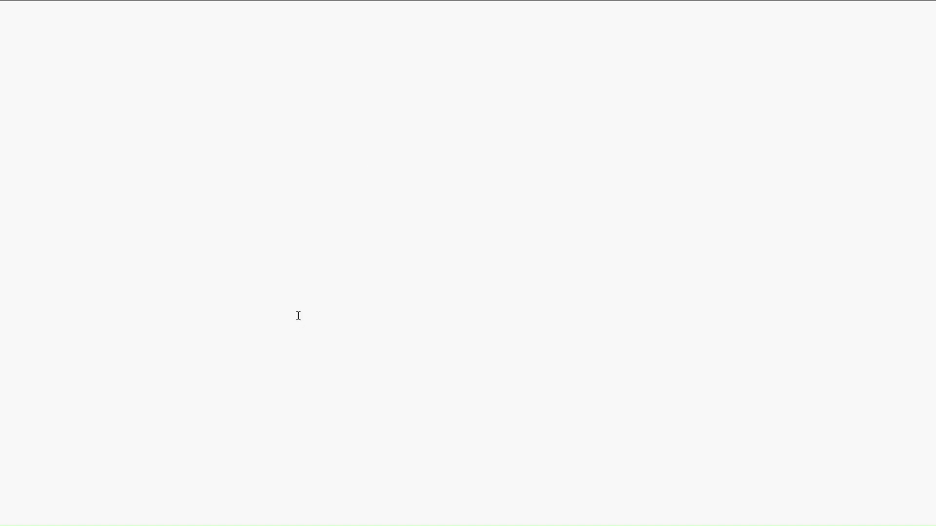
{"action": "left_click", "coordinate": [298, 207]}
{"action": "left_click", "coordinate": [292, 245]}
{"action": "type", "text": "soci"}
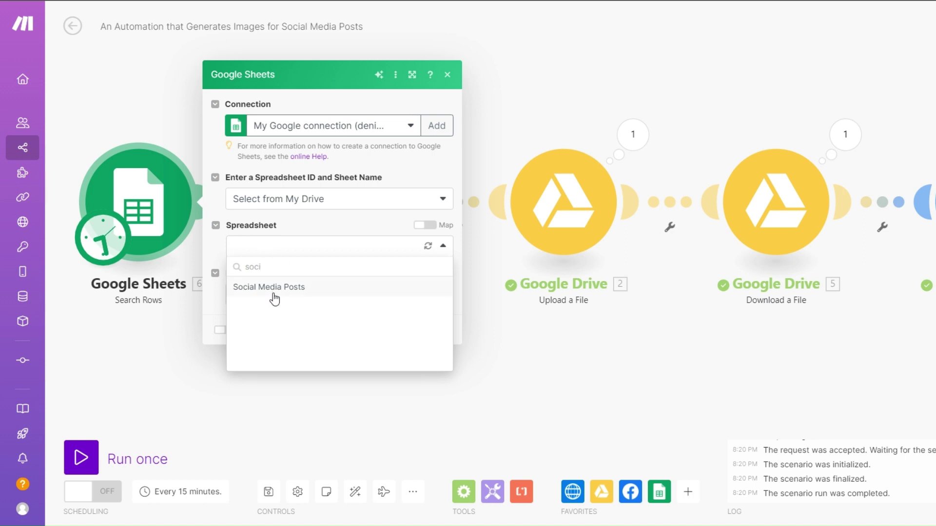
{"action": "left_click", "coordinate": [284, 289]}
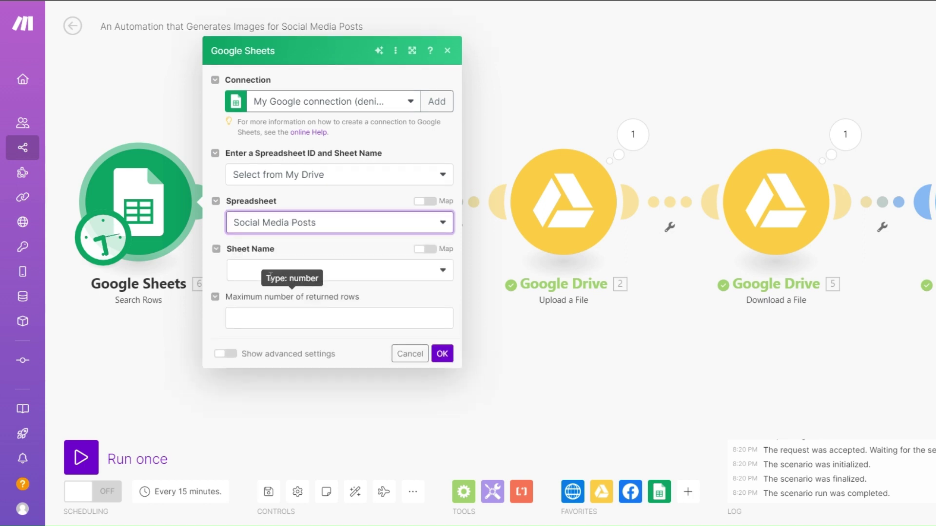
Step: Set the Search Rows module to Sheet1 with a maximum of 1 returned row, and save it
{"action": "left_click", "coordinate": [259, 271]}
{"action": "left_click", "coordinate": [258, 293]}
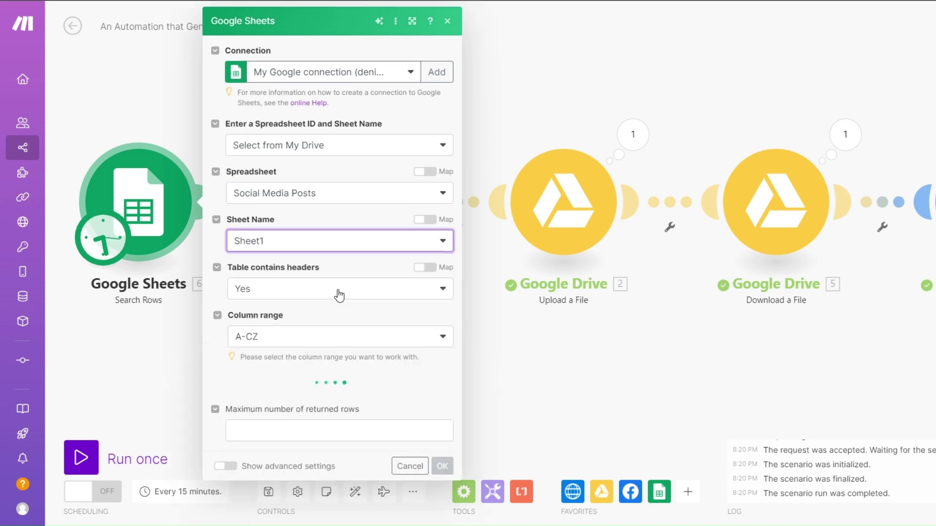
{"action": "scroll", "coordinate": [318, 381], "scroll_direction": "down", "scroll_amount": 3}
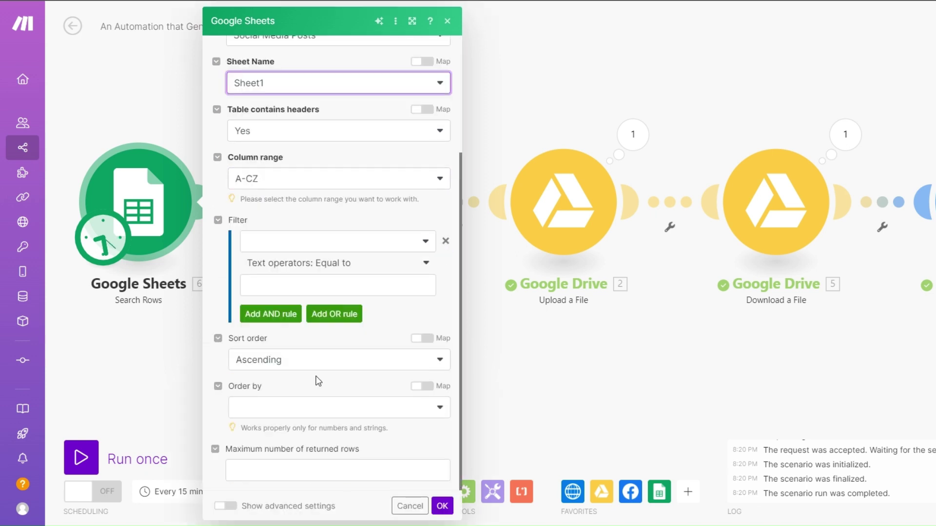
{"action": "left_click", "coordinate": [305, 469]}
{"action": "type", "text": "1"}
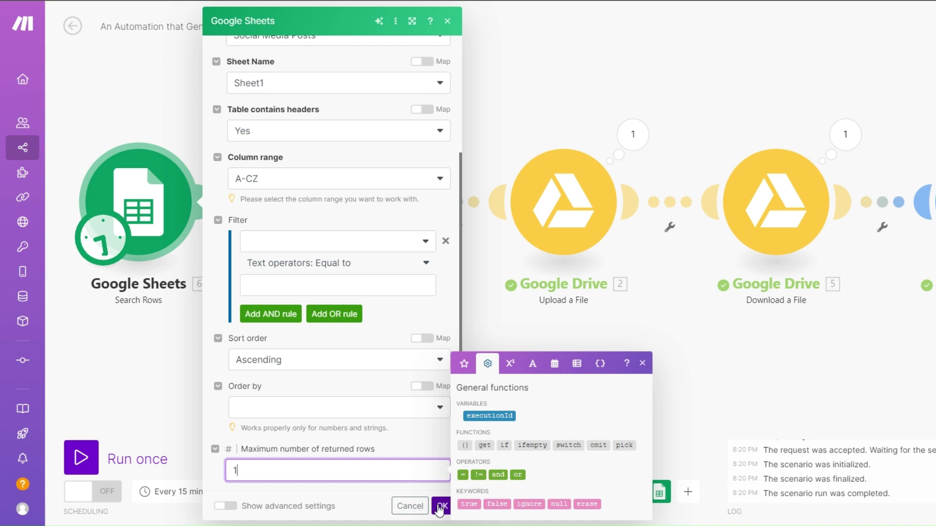
{"action": "left_click", "coordinate": [440, 507]}
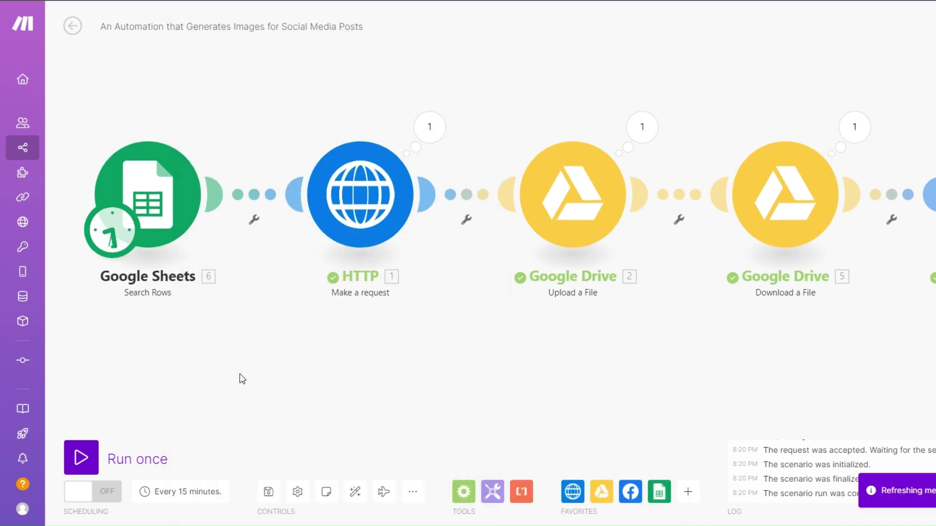
Step: Run only the Google Sheets Search Rows module and inspect the date and message in its output
{"action": "right_click", "coordinate": [142, 159]}
{"action": "left_click", "coordinate": [197, 185]}
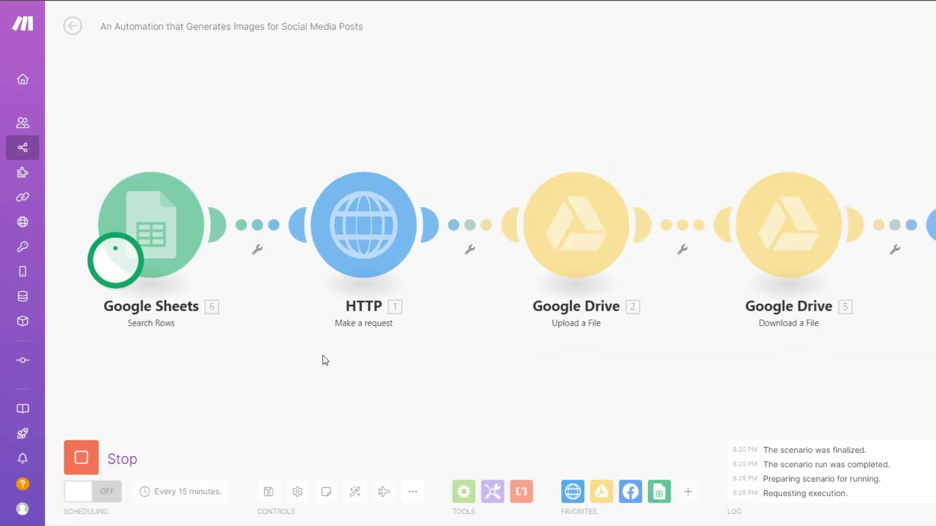
{"action": "left_click", "coordinate": [228, 151]}
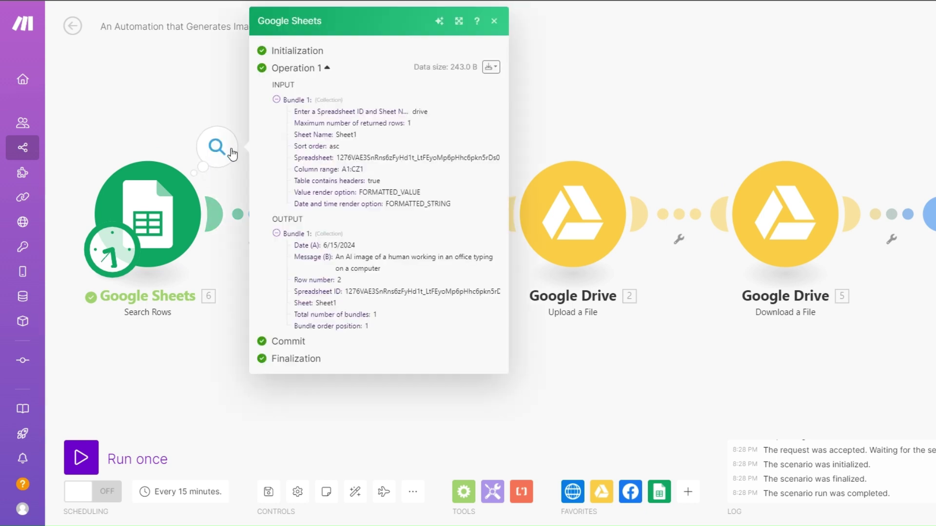
{"action": "left_click_drag", "start_coordinate": [323, 245], "coordinate": [383, 270]}
{"action": "left_click", "coordinate": [206, 208]}
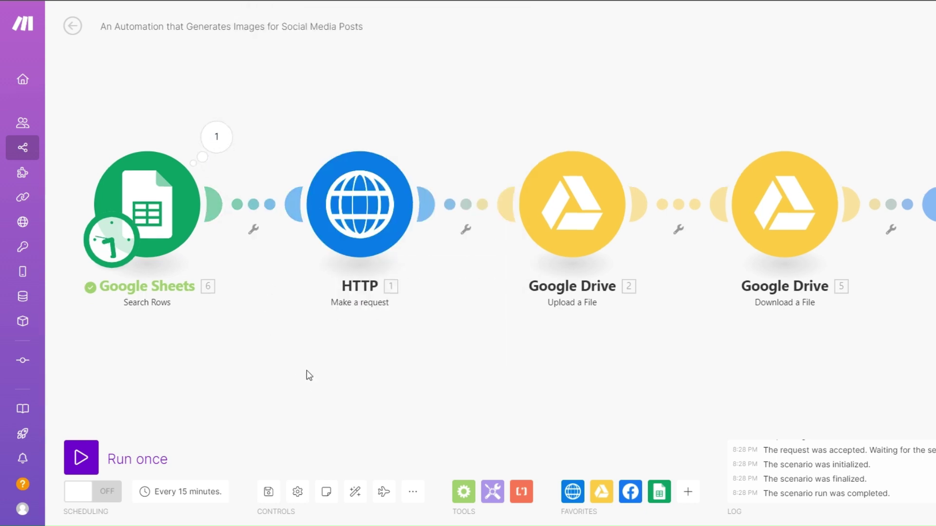
Step: Replace the fixed prompt in the HTTP module's request content with the Google Sheets Message (B) value, and save the module
{"action": "left_click", "coordinate": [367, 225]}
{"action": "scroll", "coordinate": [592, 404], "scroll_direction": "down", "scroll_amount": 3}
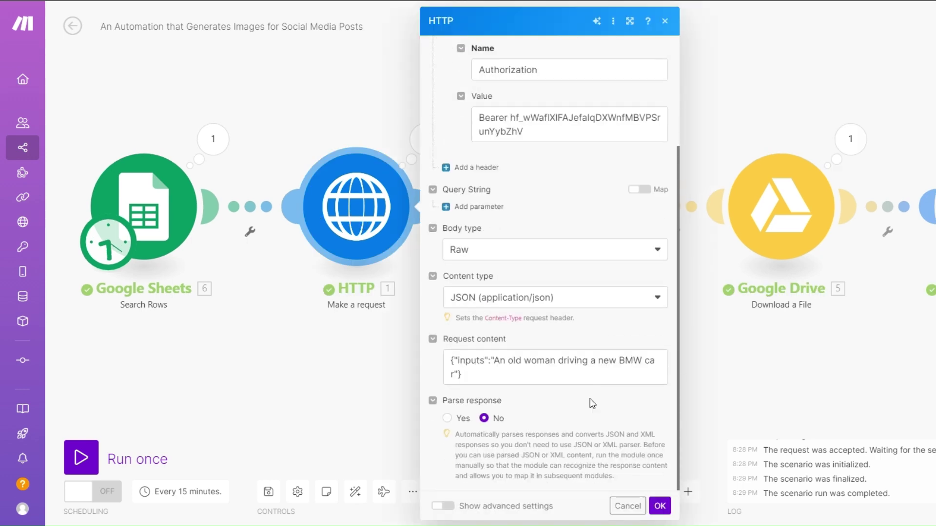
{"action": "double_click", "coordinate": [454, 374]}
{"action": "key", "text": "BackSpace"}
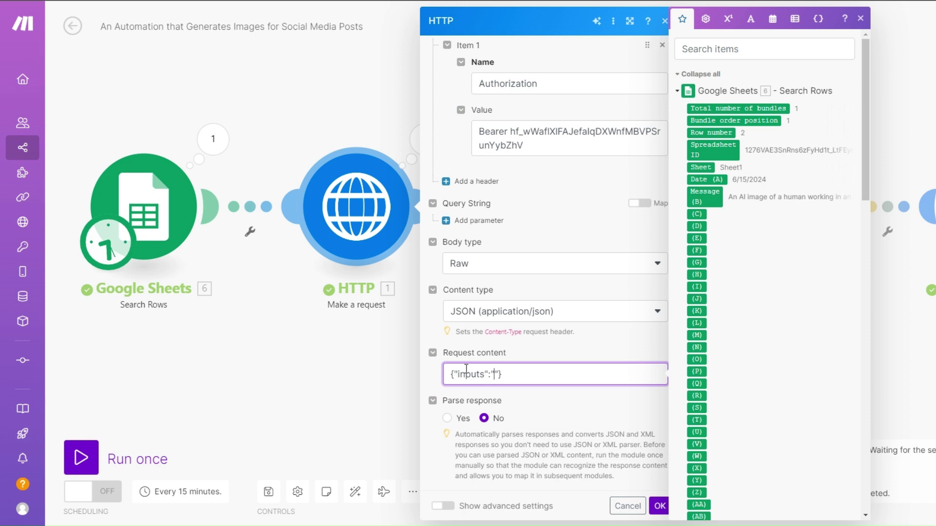
{"action": "left_click_drag", "start_coordinate": [705, 196], "coordinate": [591, 390]}
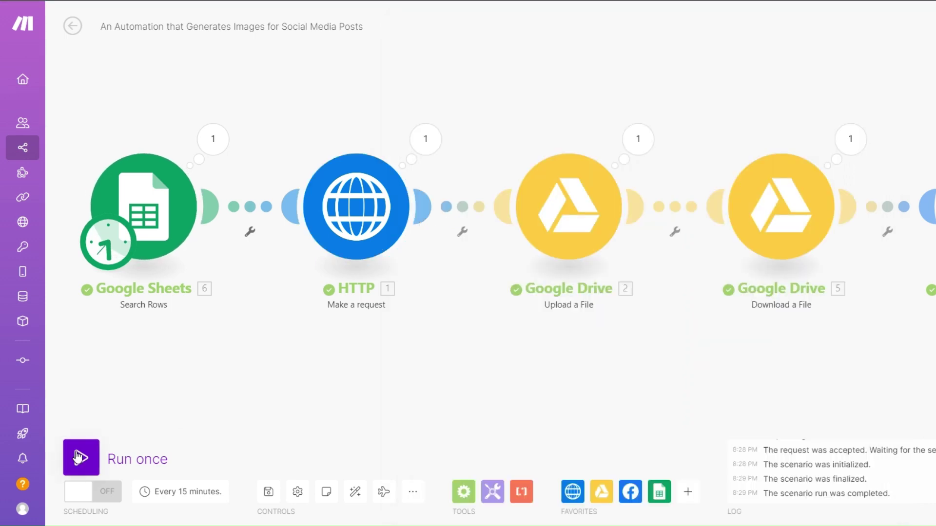
Step: Run the whole scenario once and inspect the HTTP module's request content and output data
{"action": "left_click", "coordinate": [80, 457]}
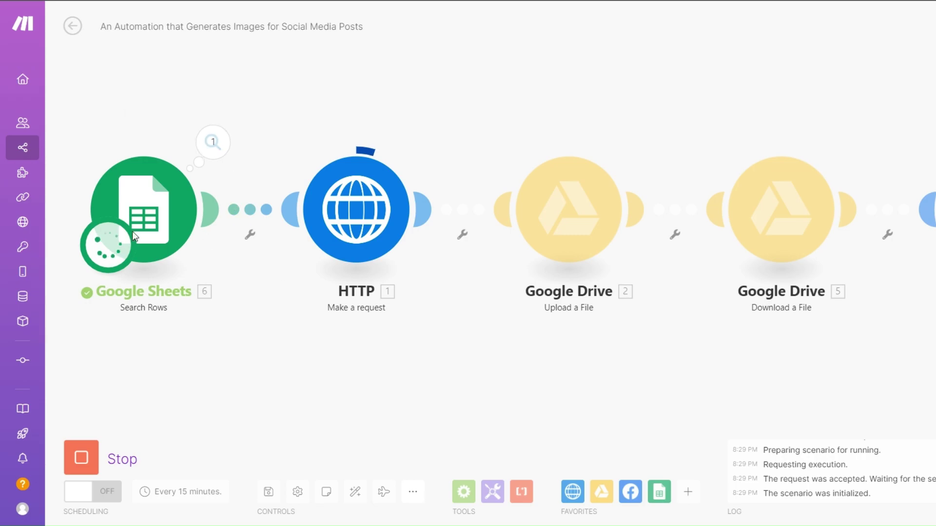
{"action": "left_click", "coordinate": [541, 18]}
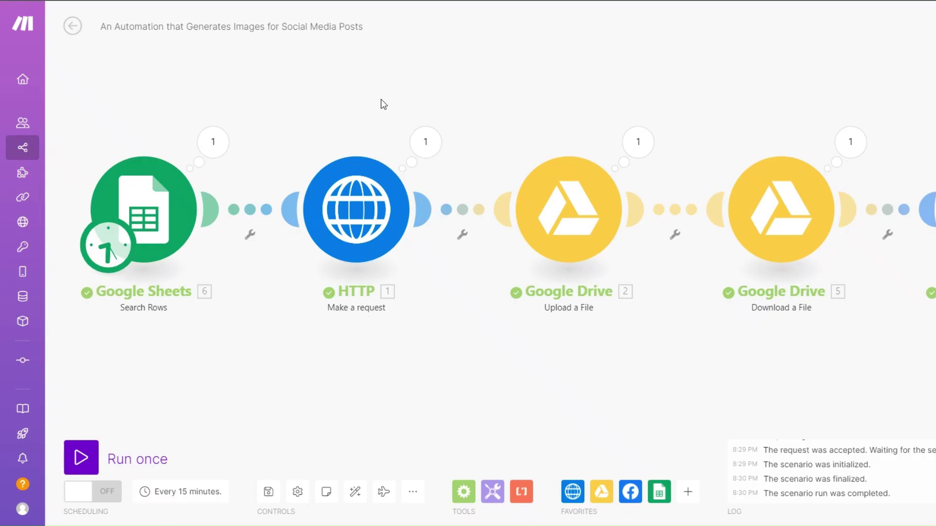
{"action": "left_click", "coordinate": [424, 142]}
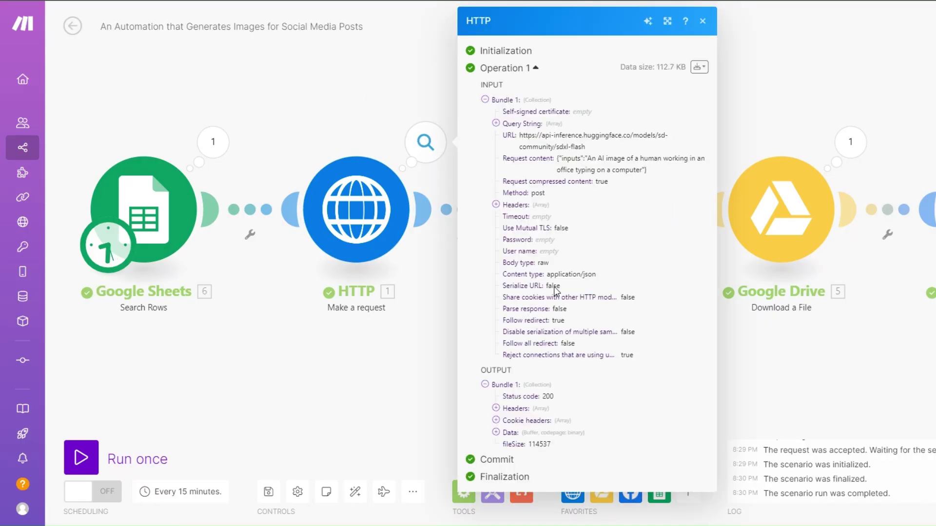
{"action": "left_click", "coordinate": [510, 431]}
{"action": "scroll", "coordinate": [560, 417], "scroll_direction": "down", "scroll_amount": 5}
{"action": "left_click", "coordinate": [462, 324]}
Step: Switch to the Luxe Automation Facebook page and examine the newest post's image and message
{"action": "scroll", "coordinate": [426, 370], "scroll_direction": "right", "scroll_amount": 3}
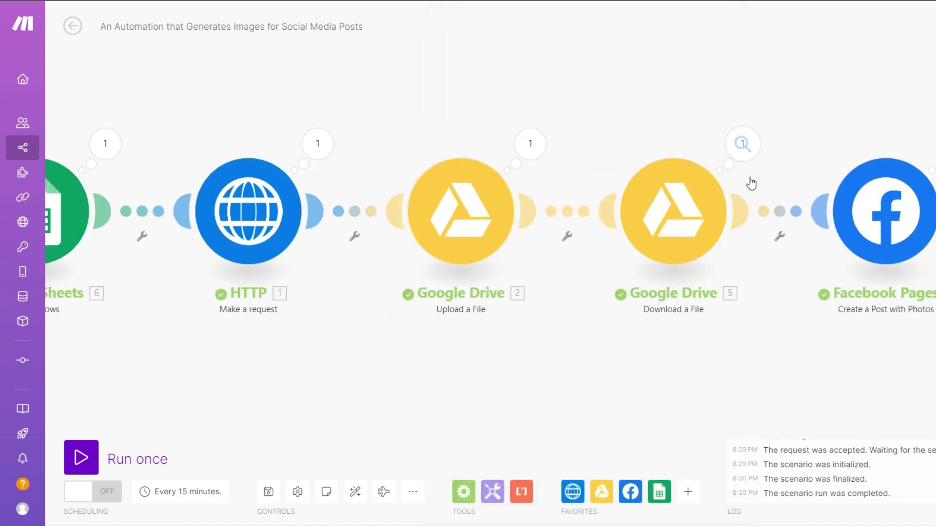
{"action": "scroll", "coordinate": [801, 320], "scroll_direction": "right", "scroll_amount": 1}
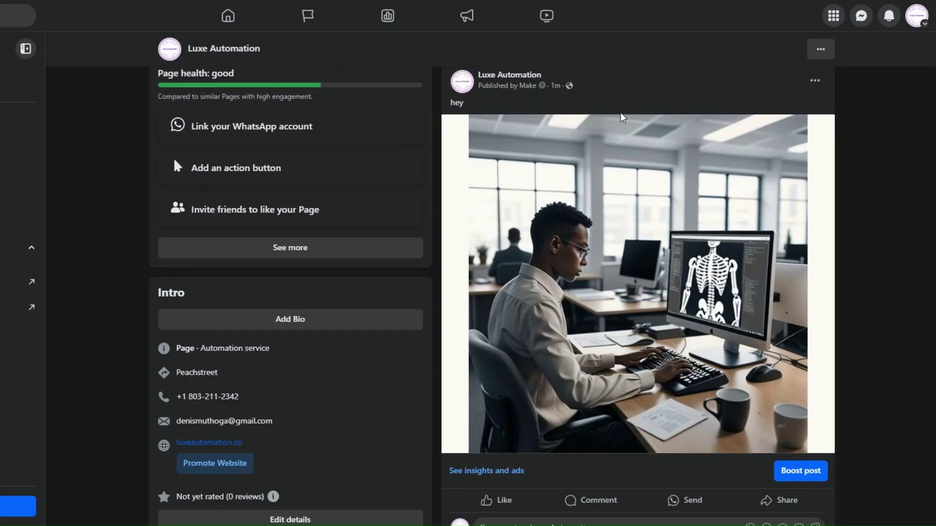
{"action": "scroll", "coordinate": [547, 261], "scroll_direction": "up", "scroll_amount": 8}
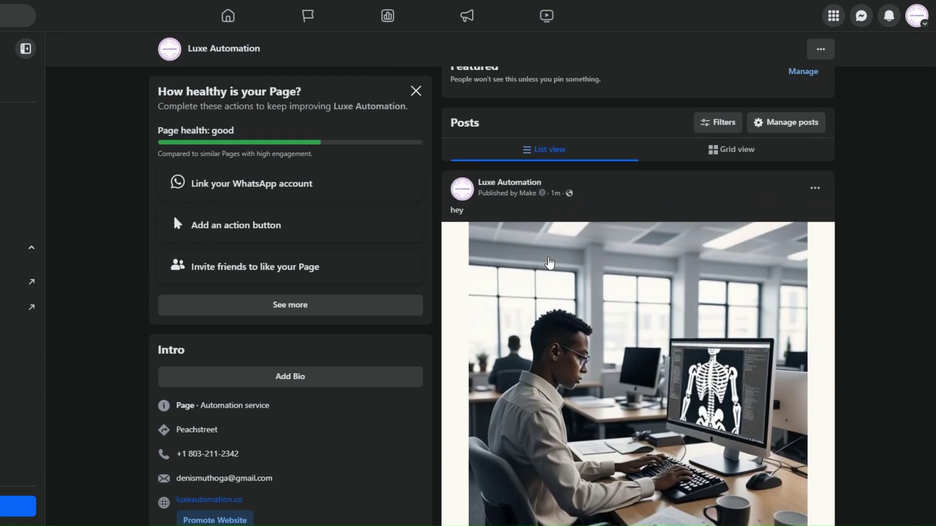
{"action": "scroll", "coordinate": [549, 263], "scroll_direction": "down", "scroll_amount": 10}
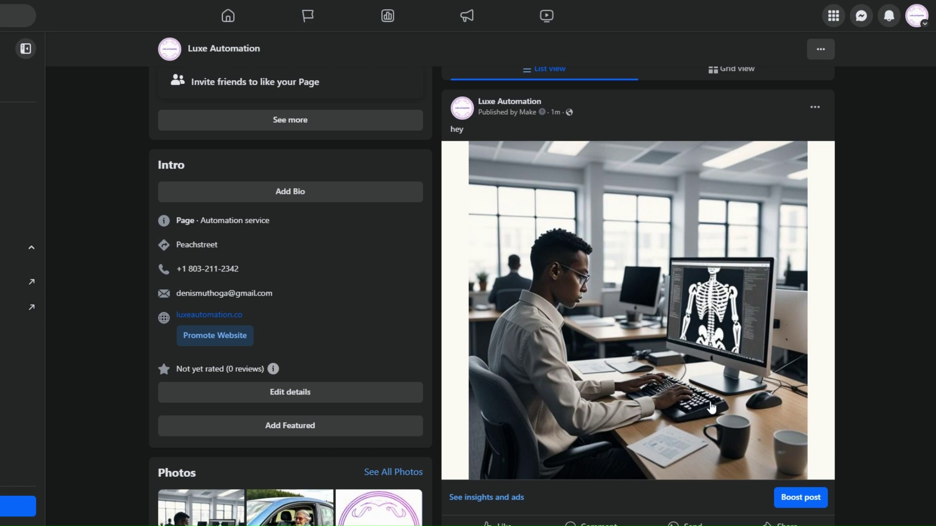
{"action": "scroll", "coordinate": [711, 405], "scroll_direction": "down", "scroll_amount": 1}
{"action": "scroll", "coordinate": [710, 402], "scroll_direction": "up", "scroll_amount": 1}
{"action": "scroll", "coordinate": [710, 402], "scroll_direction": "down", "scroll_amount": 1}
{"action": "scroll", "coordinate": [633, 293], "scroll_direction": "up", "scroll_amount": 1}
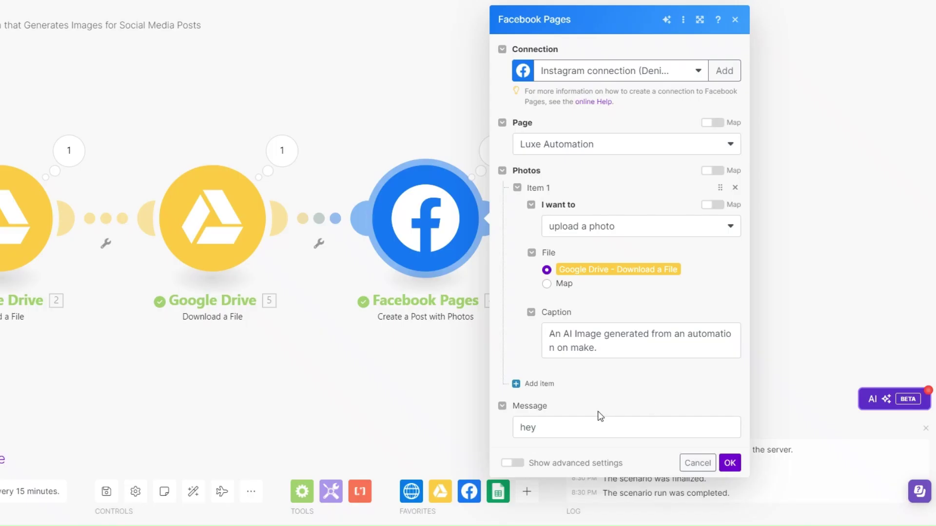
Step: Review the message field of the Facebook Pages module in the Make scenario and save the module
{"action": "double_click", "coordinate": [530, 428]}
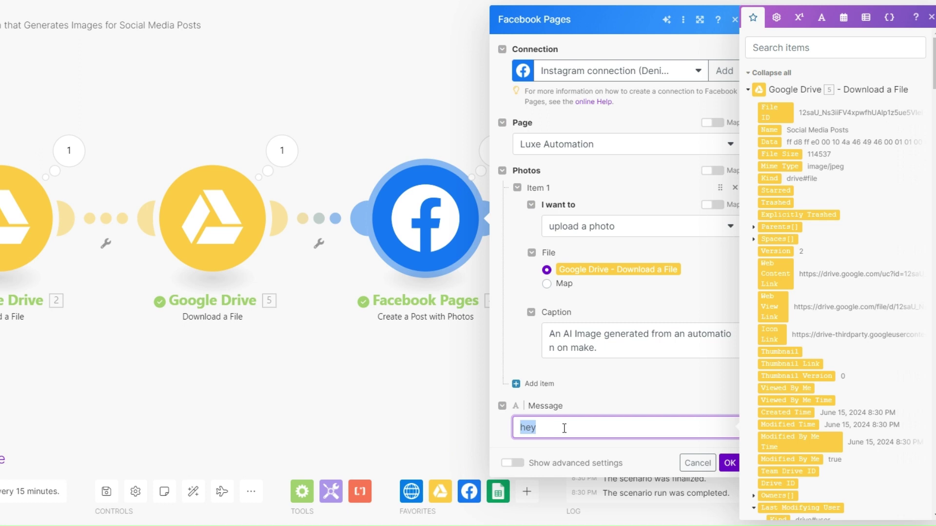
{"action": "left_click", "coordinate": [729, 463]}
{"action": "left_click_drag", "start_coordinate": [315, 407], "coordinate": [685, 418]}
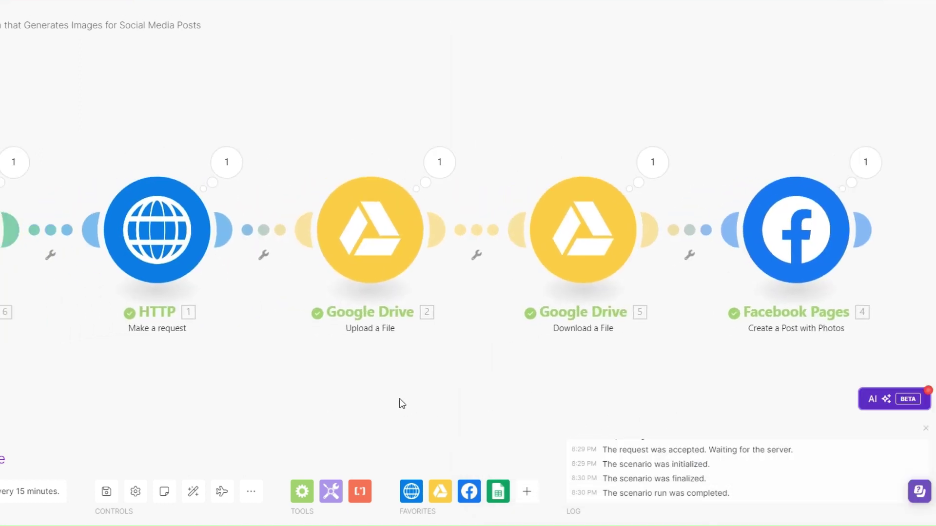
Step: Compare the generated images and messages of the two newest posts on the Facebook page, and return to the end of the Make scenario
{"action": "scroll", "coordinate": [388, 388], "scroll_direction": "down", "scroll_amount": 1}
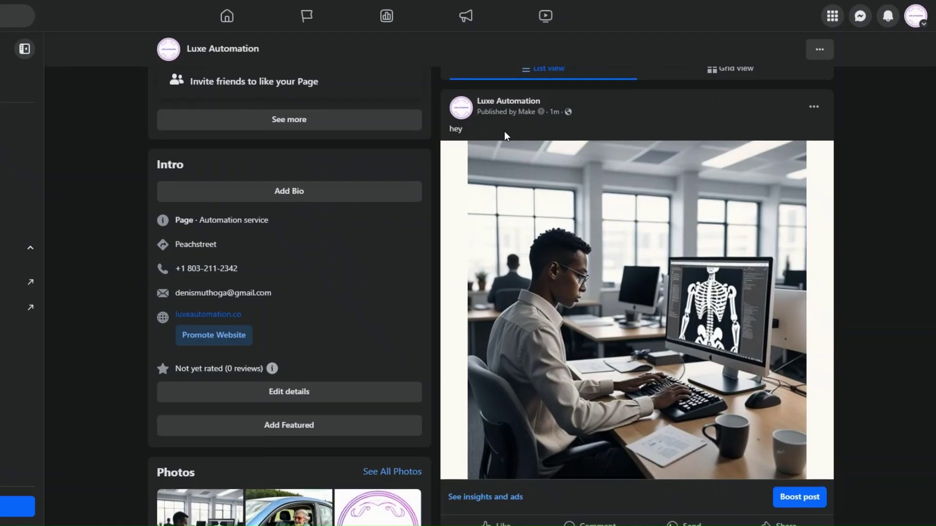
{"action": "scroll", "coordinate": [502, 134], "scroll_direction": "down", "scroll_amount": 8}
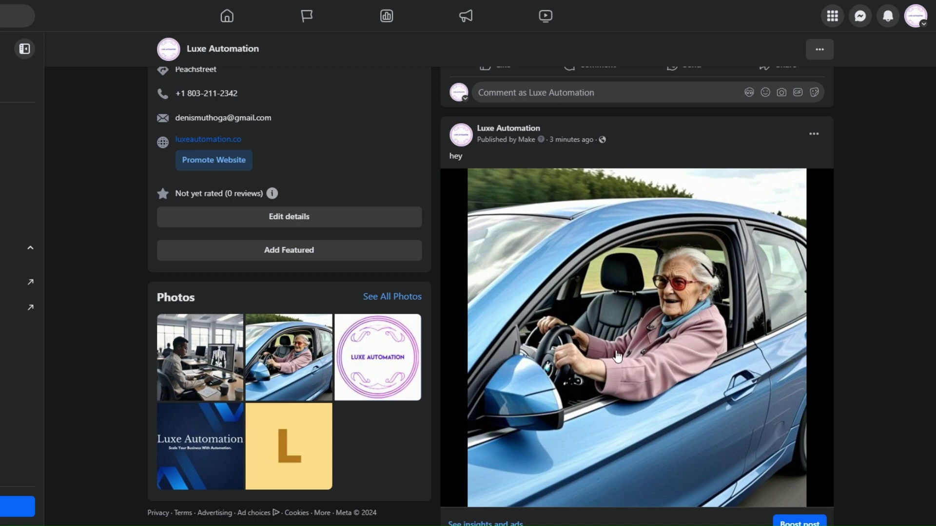
{"action": "scroll", "coordinate": [617, 356], "scroll_direction": "up", "scroll_amount": 7}
{"action": "scroll", "coordinate": [616, 356], "scroll_direction": "down", "scroll_amount": 8}
{"action": "scroll", "coordinate": [615, 332], "scroll_direction": "up", "scroll_amount": 9}
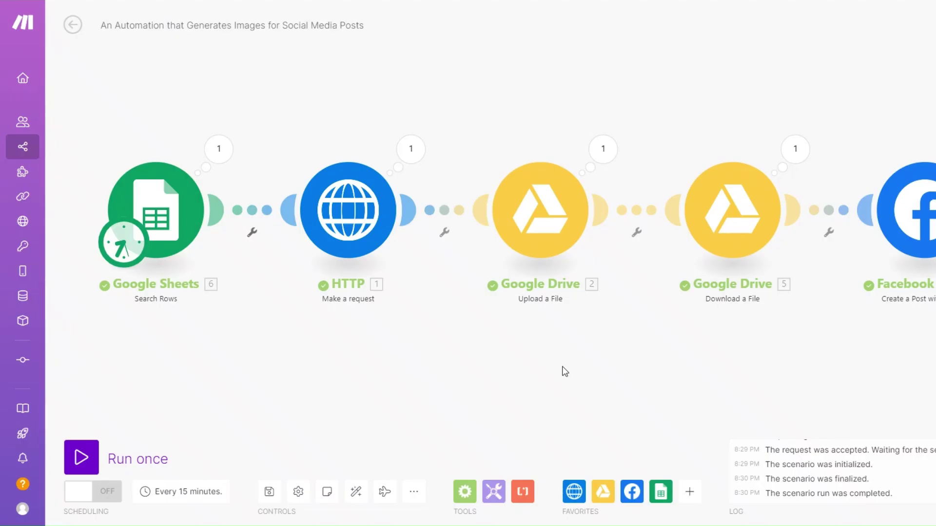
{"action": "left_click_drag", "start_coordinate": [755, 407], "coordinate": [517, 395]}
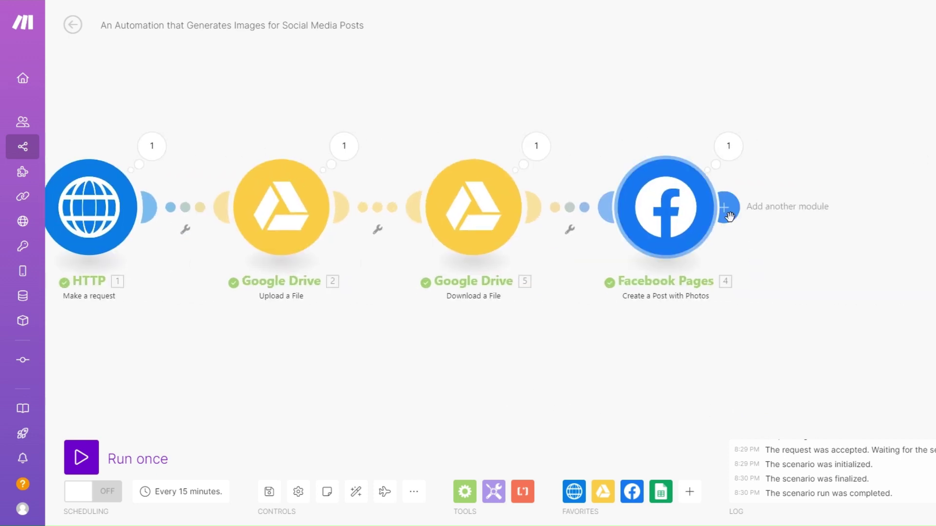